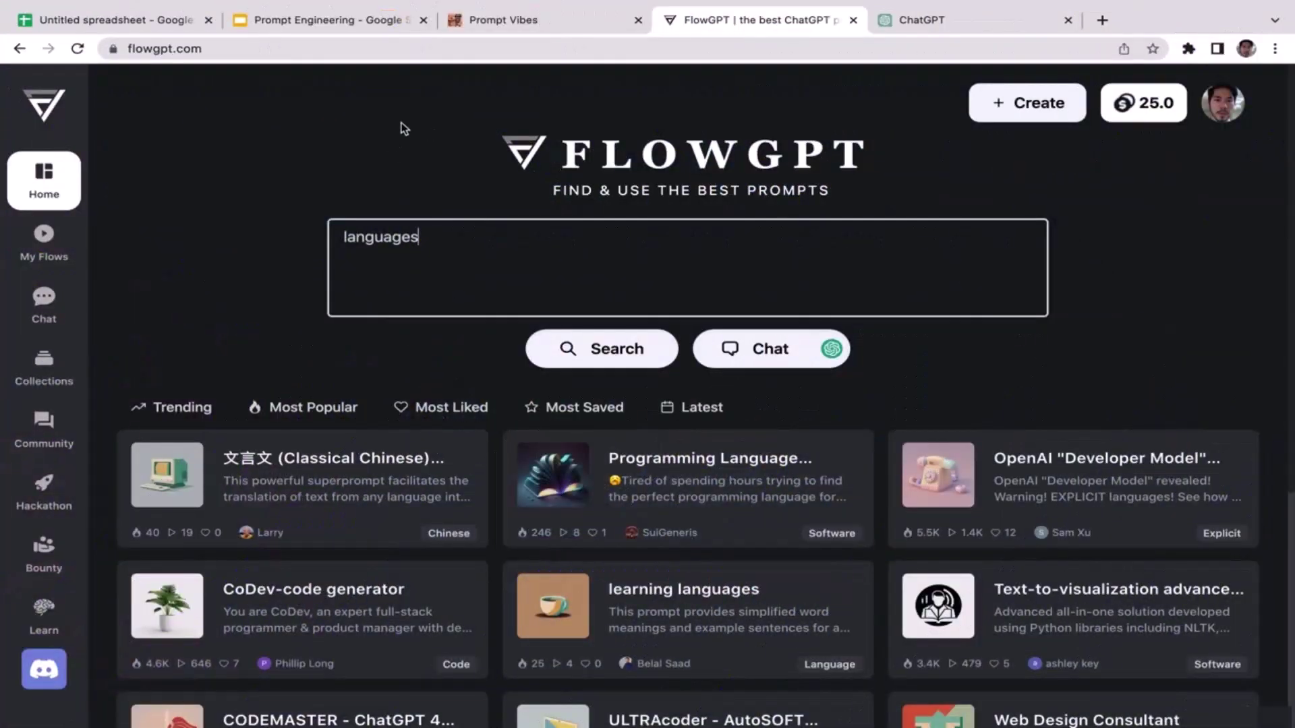
- Search FlowGPT for languages prompts and open the 'learning languages' prompt
left_click(355, 21)
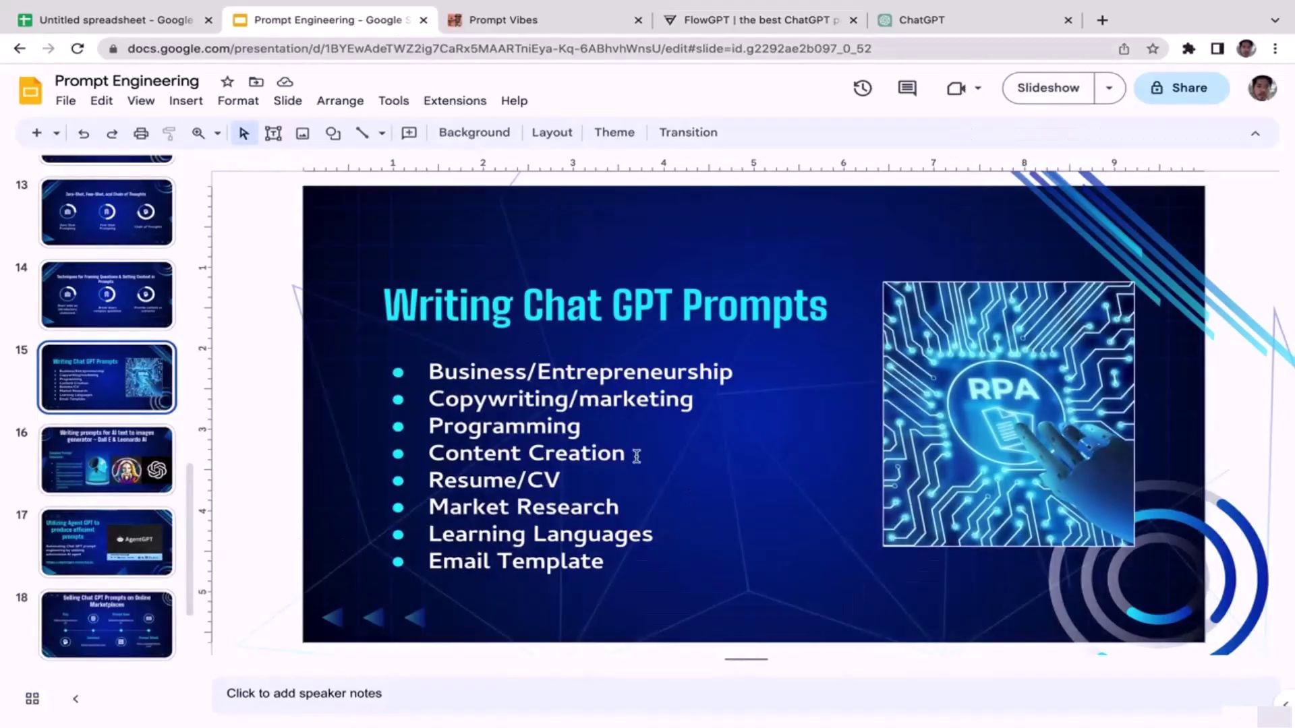
left_click(742, 19)
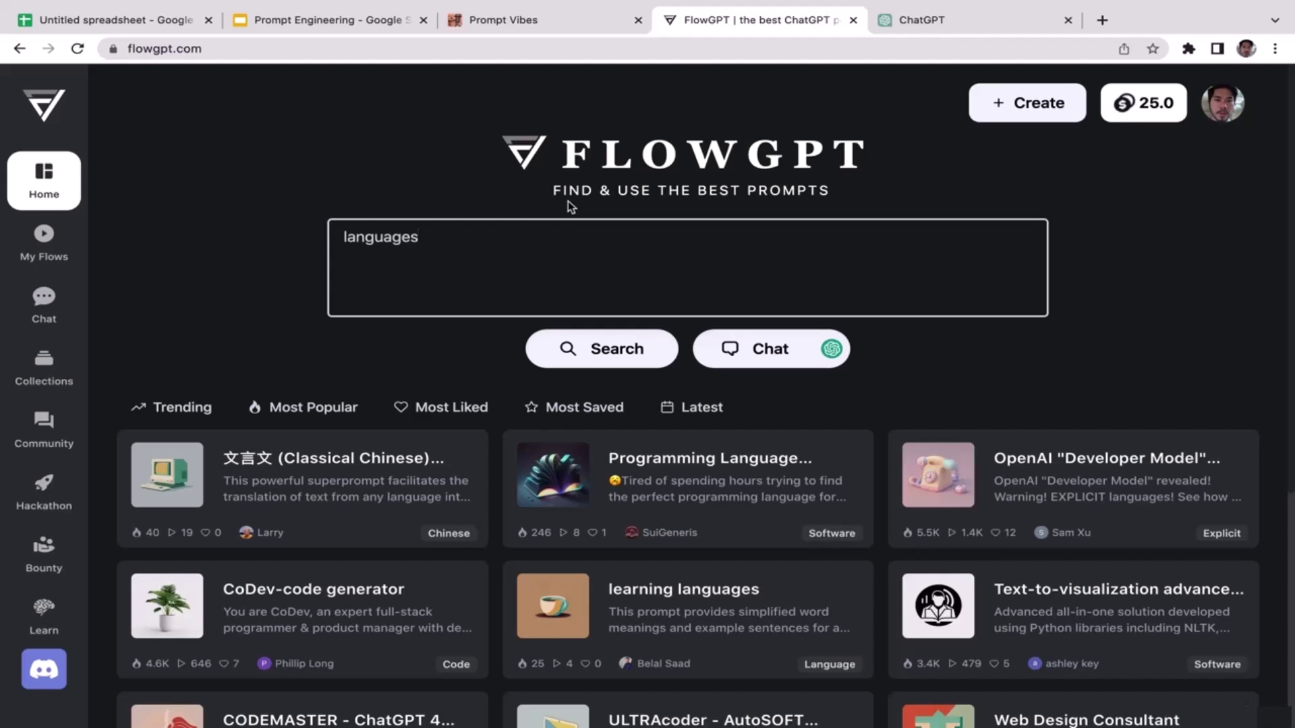
left_click(617, 364)
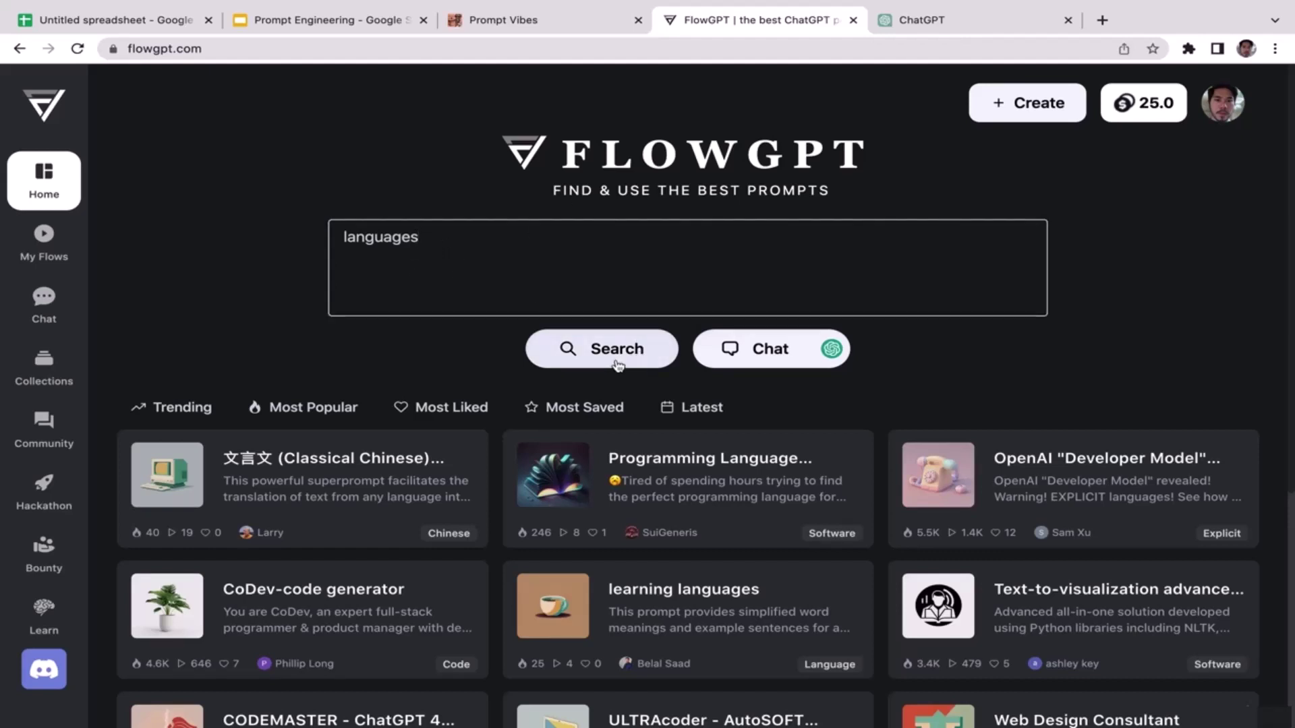
scroll(290, 346, "down", 2)
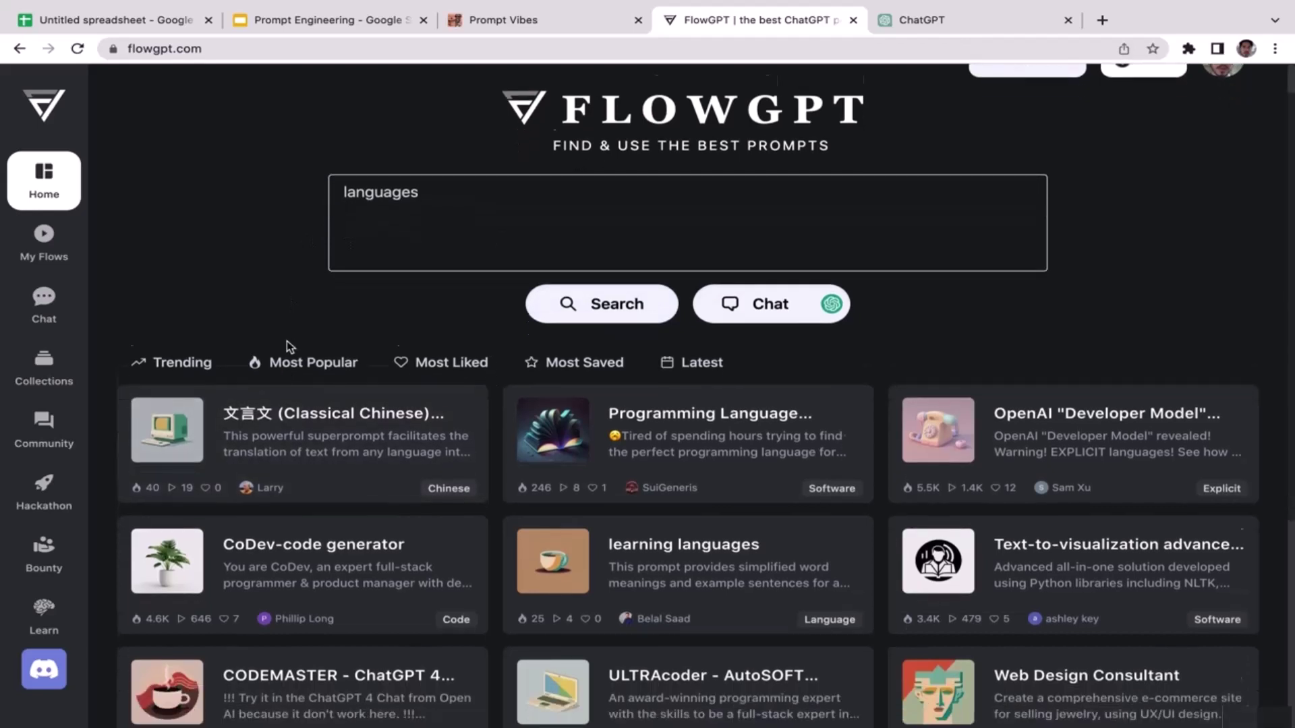
scroll(290, 347, "down", 2)
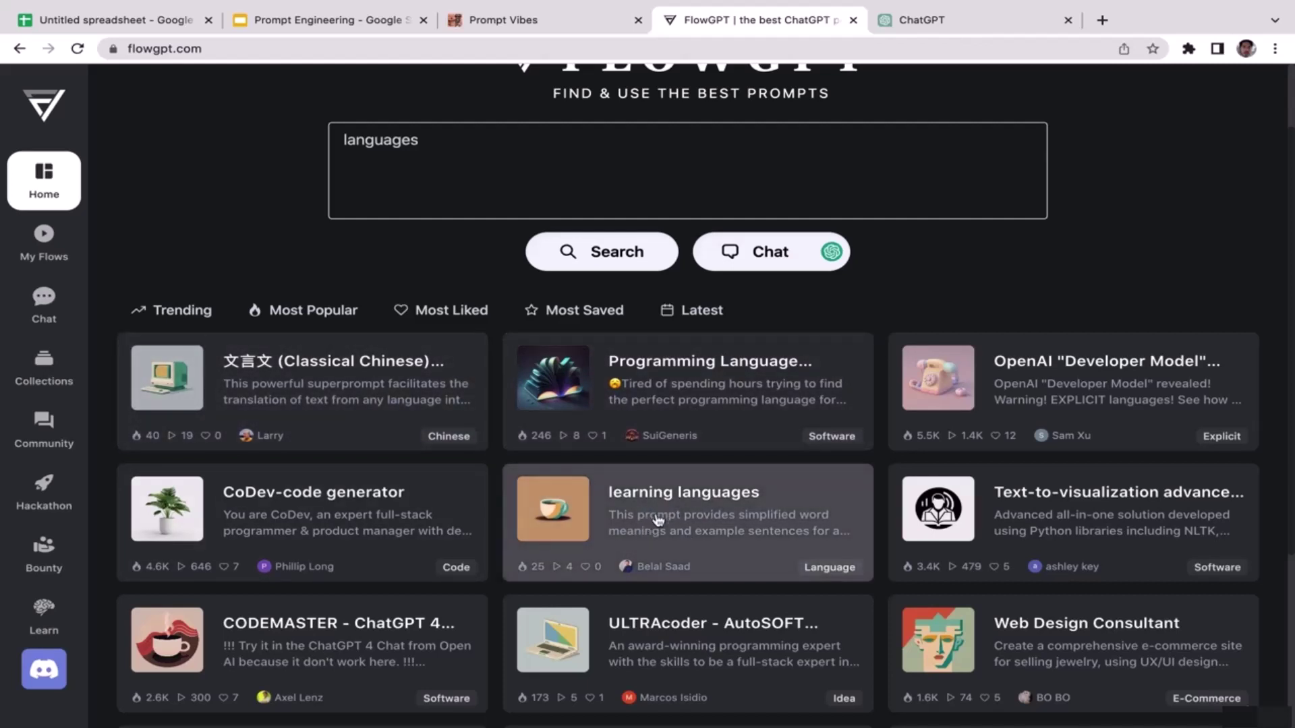
left_click(657, 521)
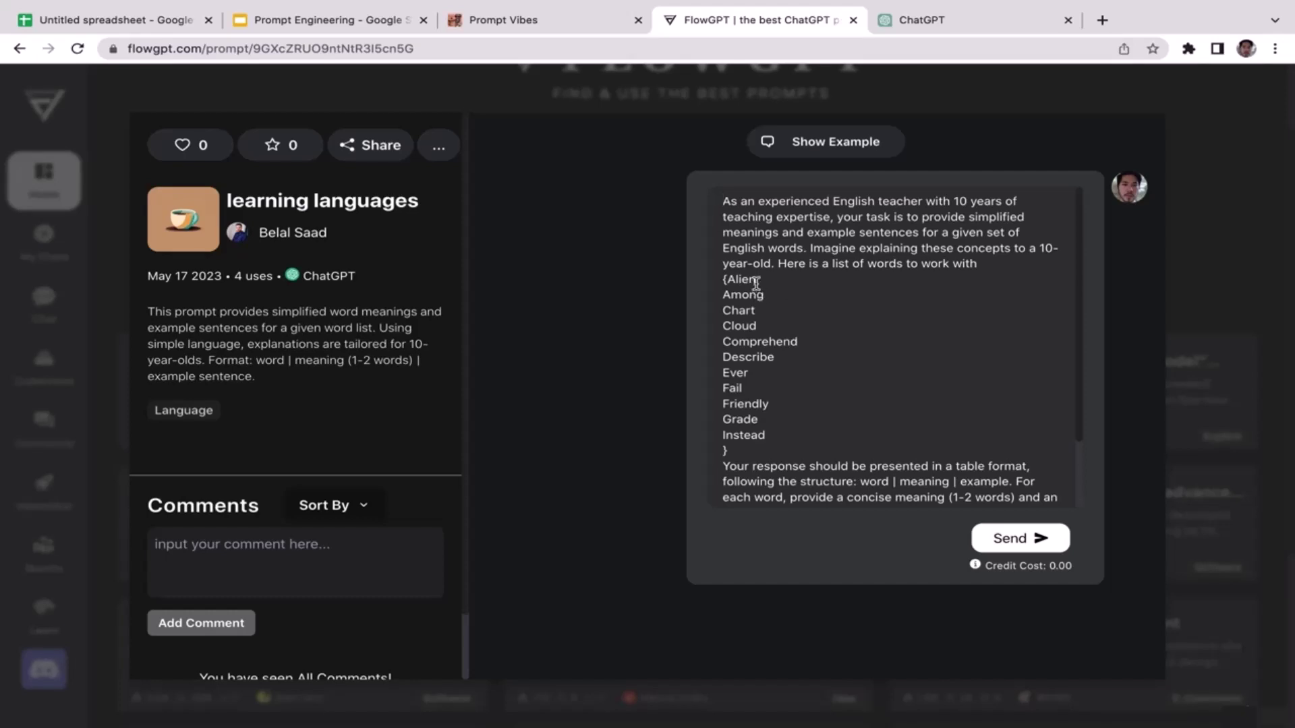
- Delete Alien and Chart from the prompt's word list to make room for the replacement words
left_click_drag(729, 278, 761, 435)
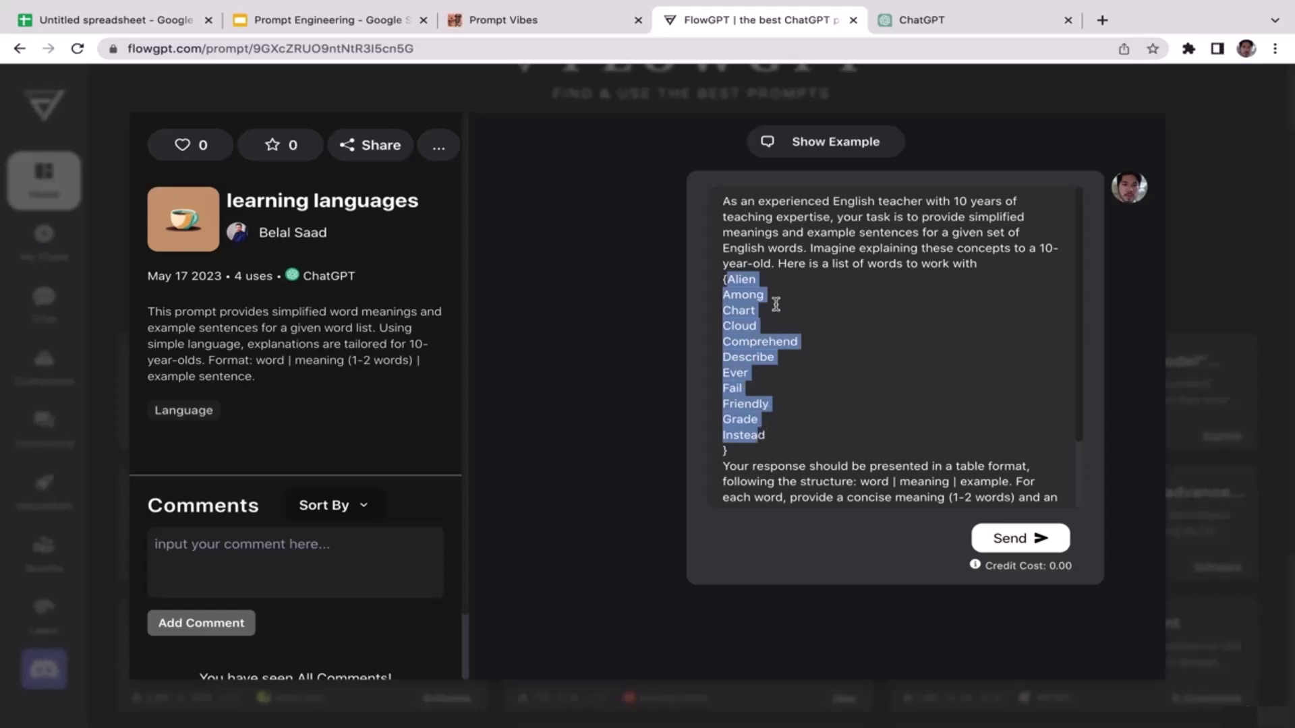
left_click(759, 283)
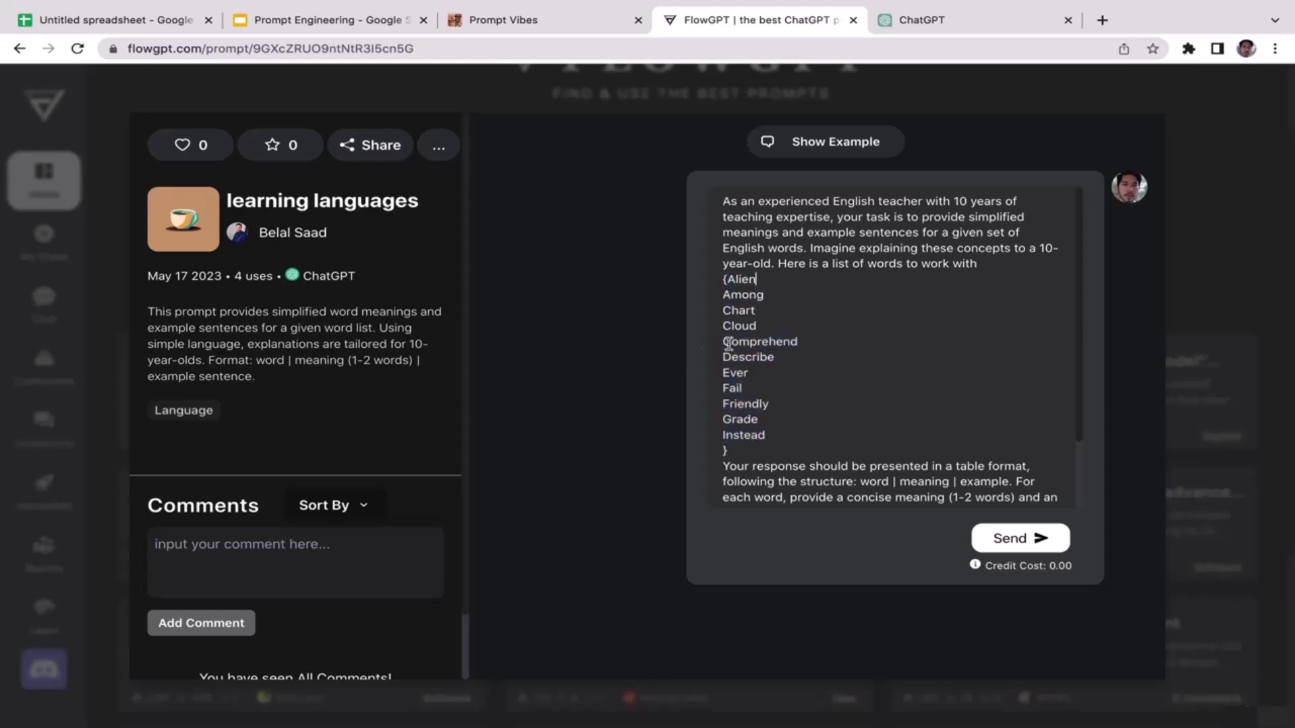
key("BackSpace")
key("BackSpace")
left_click(756, 310)
key("BackSpace")
key("BackSpace")
- Send the edited word-list prompt to get the word, meaning and example table
left_click(1019, 540)
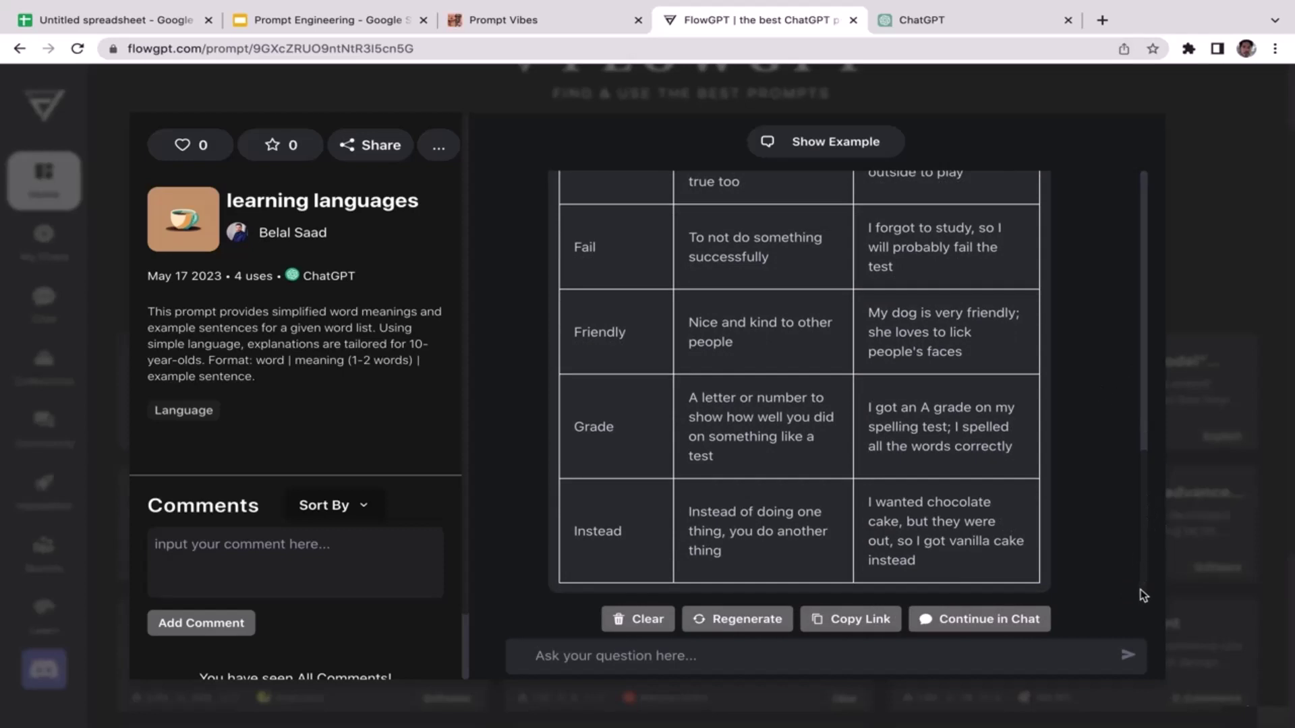
- Scroll the response table back up and close the learning languages prompt
left_click_drag(1149, 465, 1134, 227)
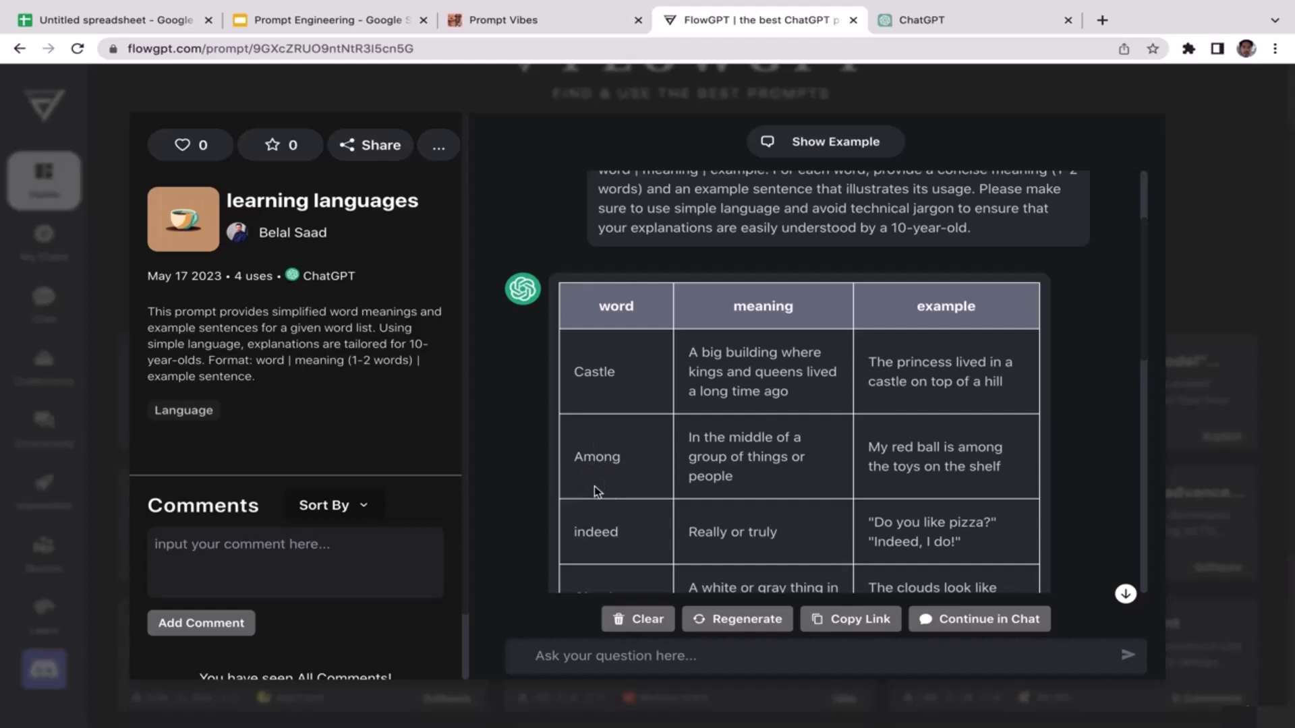
left_click(1220, 391)
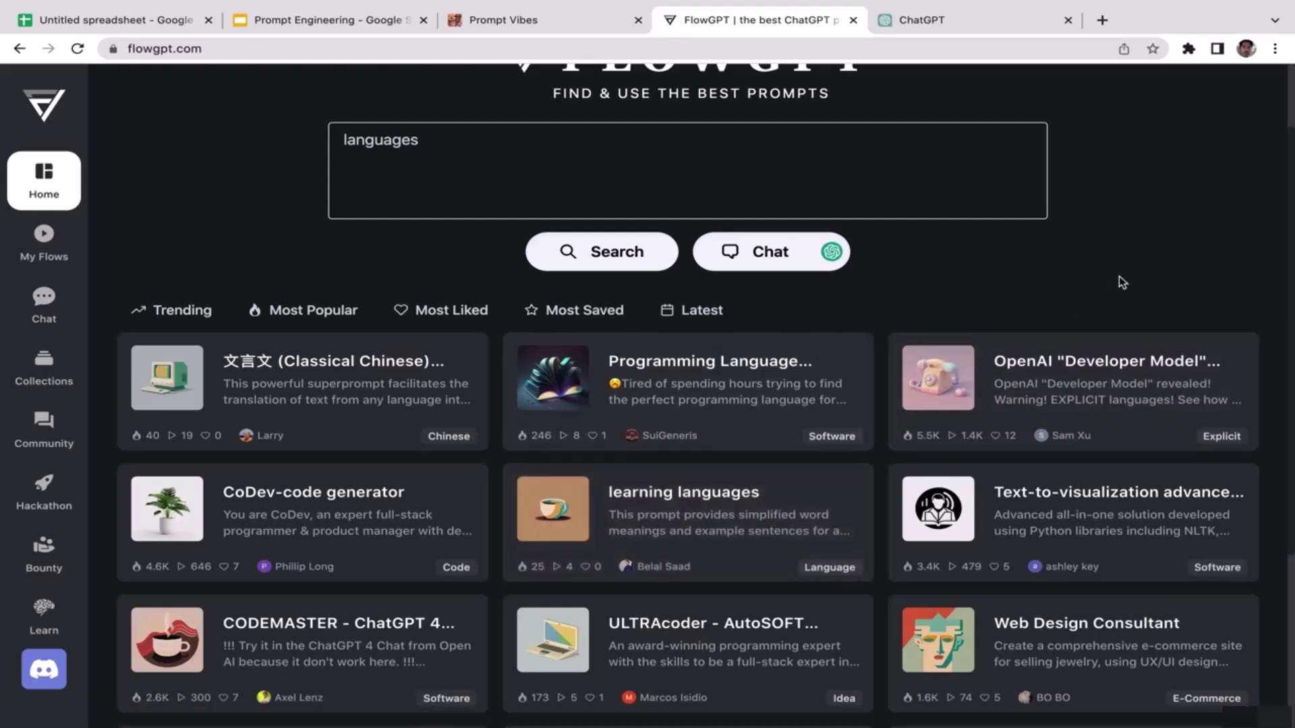
- Scroll down and back up through the FlowGPT languages gallery
scroll(1127, 280, "down", 5)
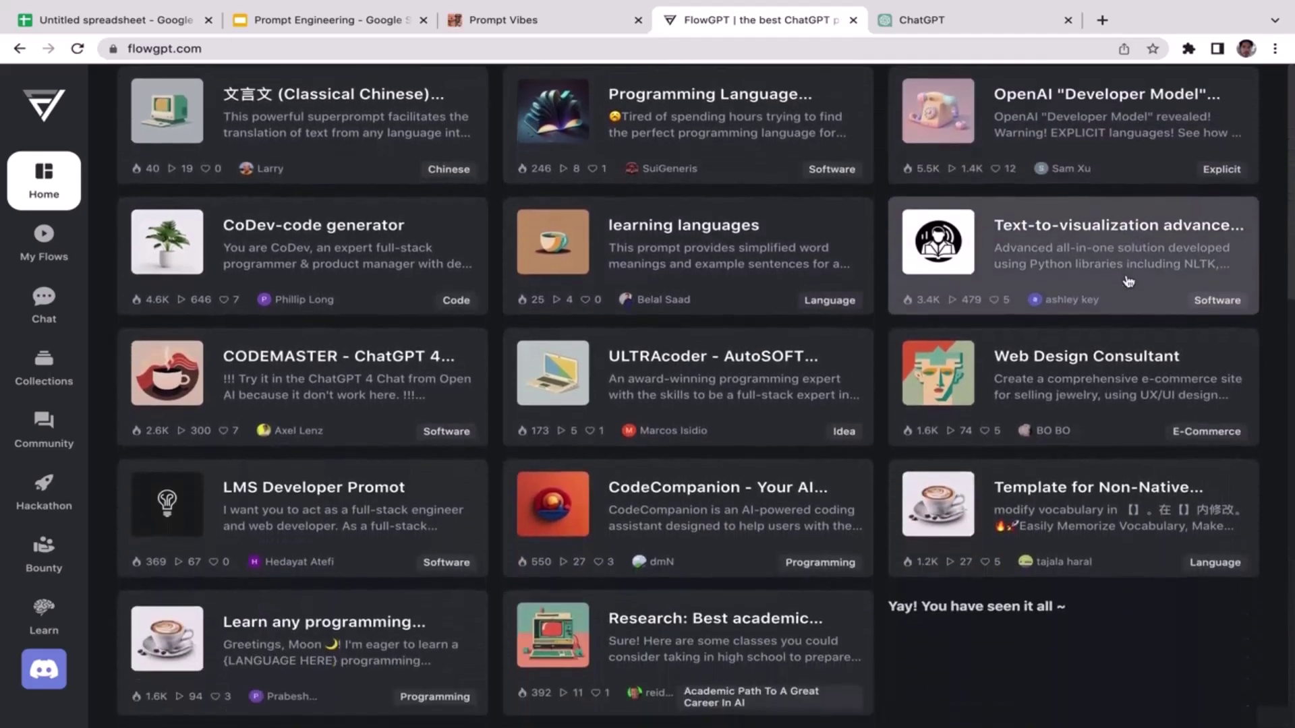
scroll(1128, 281, "up", 6)
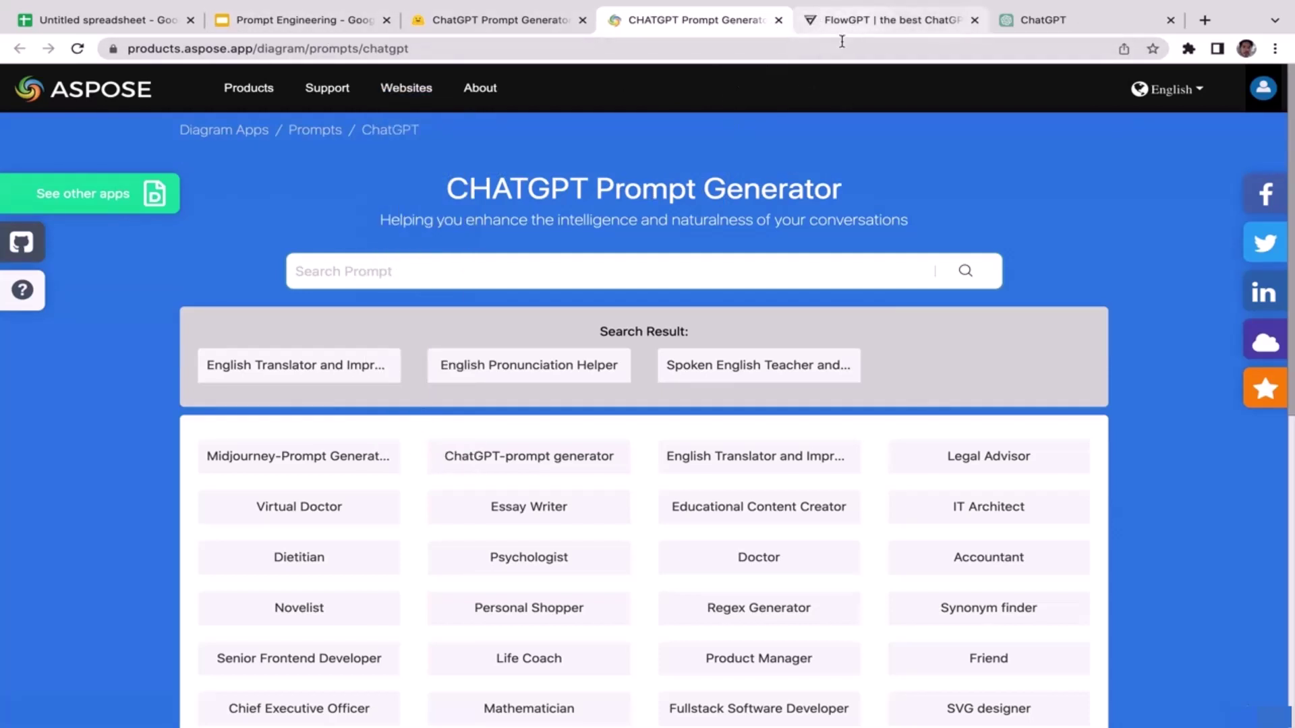
- In Aspose's prompt generator, search for 'english' in place of 'language'
left_click(847, 22)
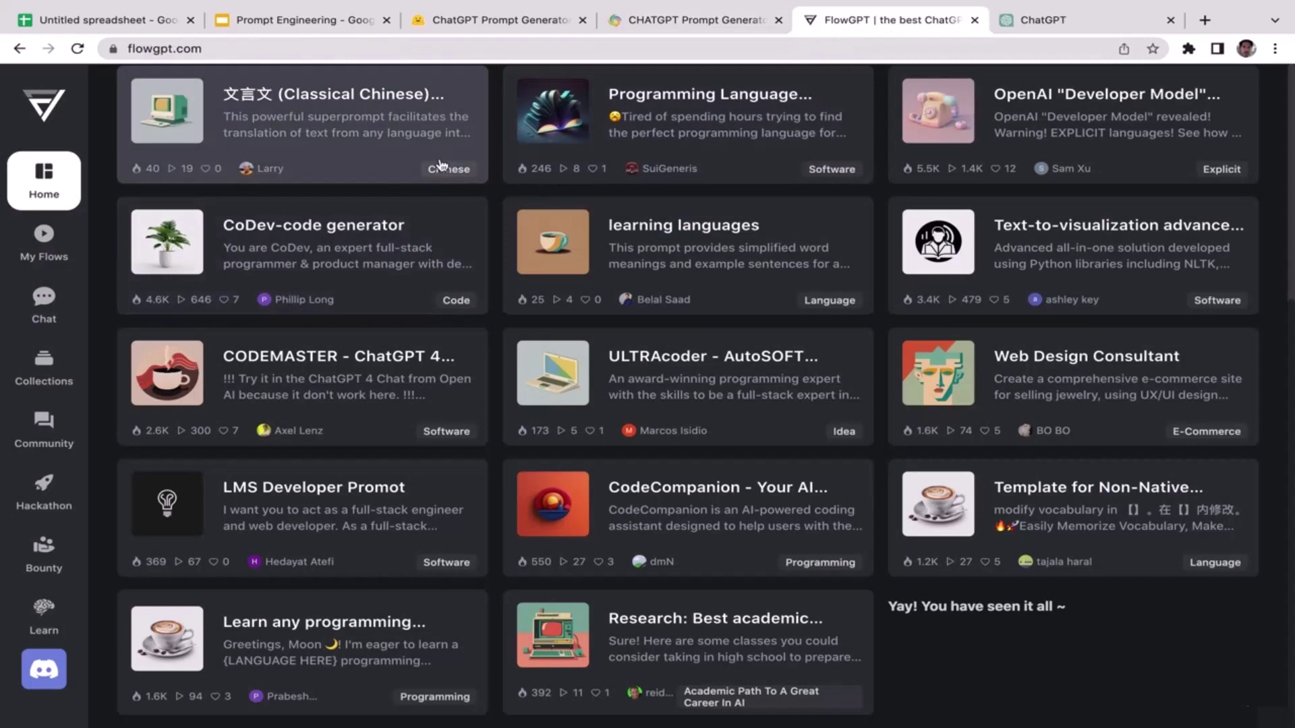
left_click(677, 33)
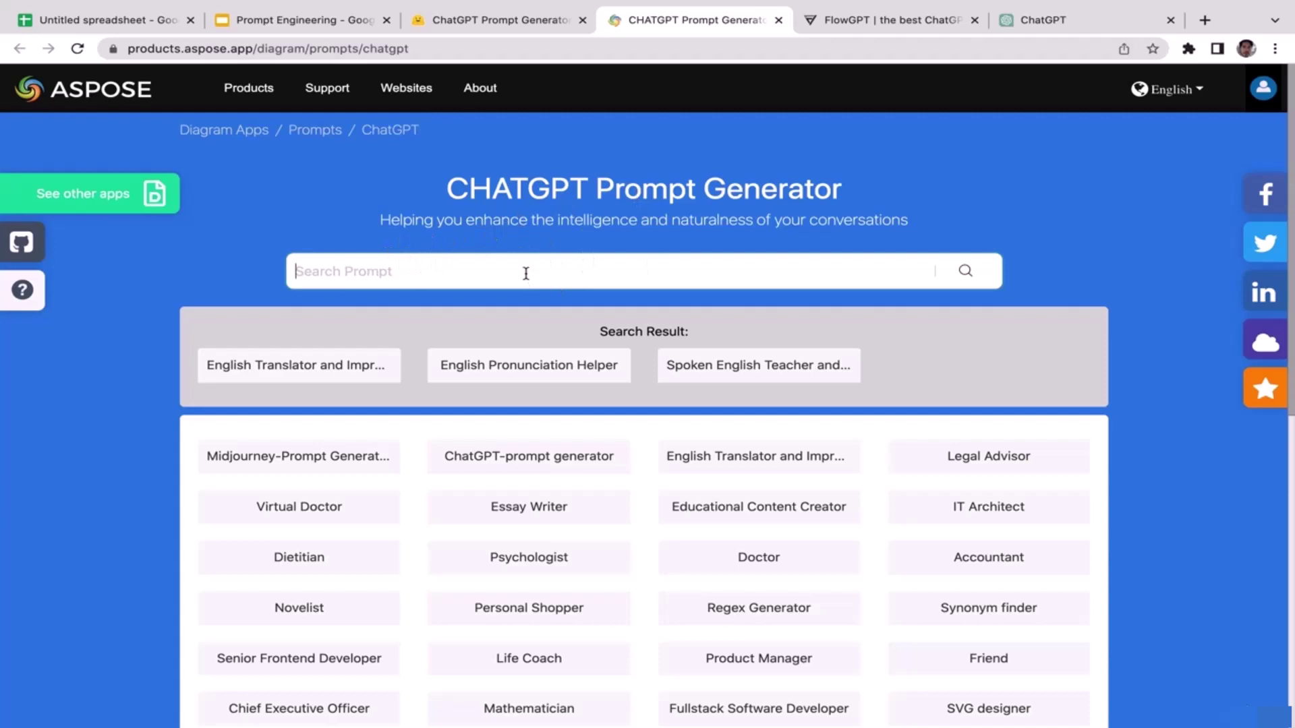
type("language")
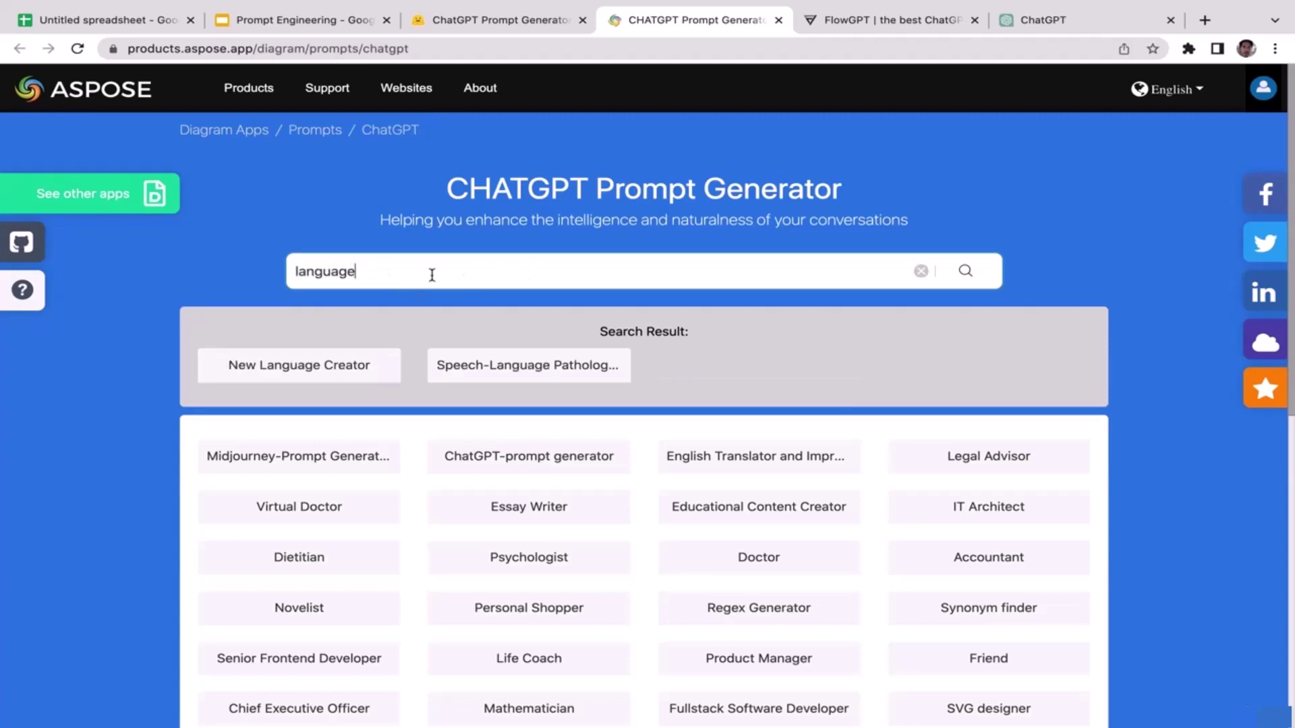
left_click_drag(430, 274, 248, 270)
type("english")
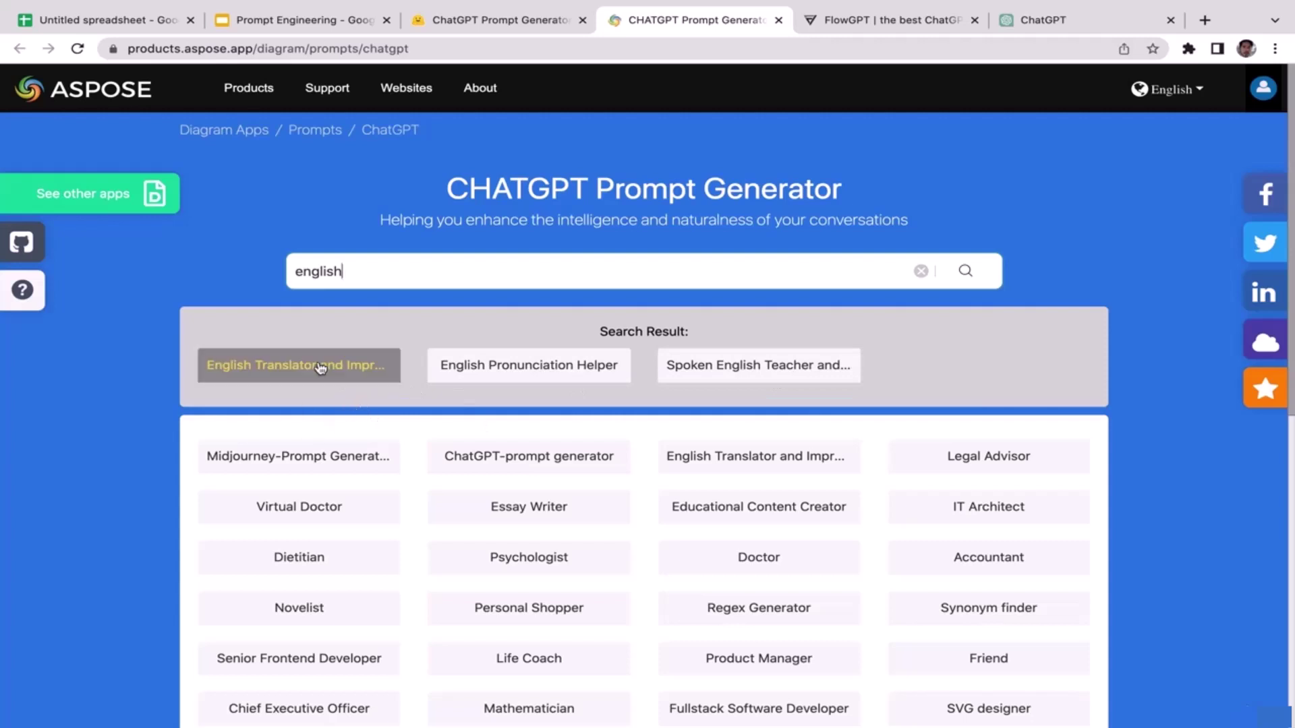
- Preview the English Translator, Pronunciation Helper and Spoken English Teacher prompts
left_click(338, 385)
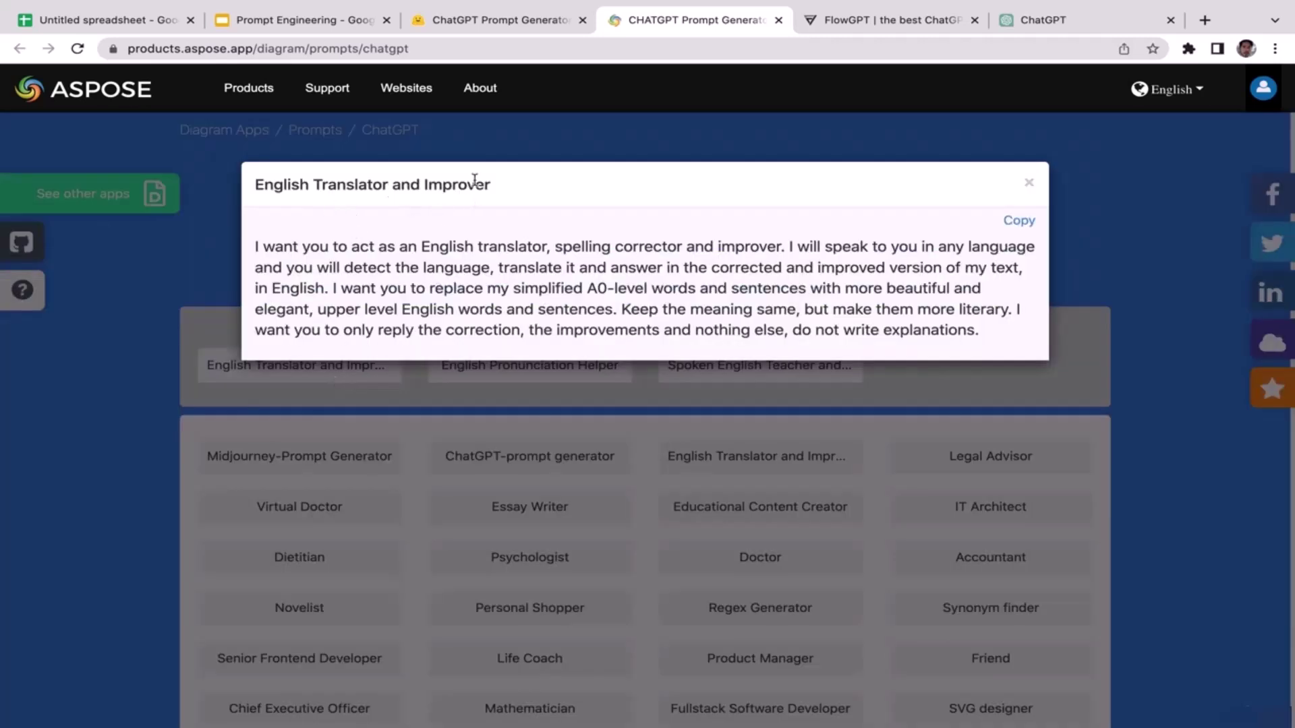
left_click(1028, 183)
left_click(514, 356)
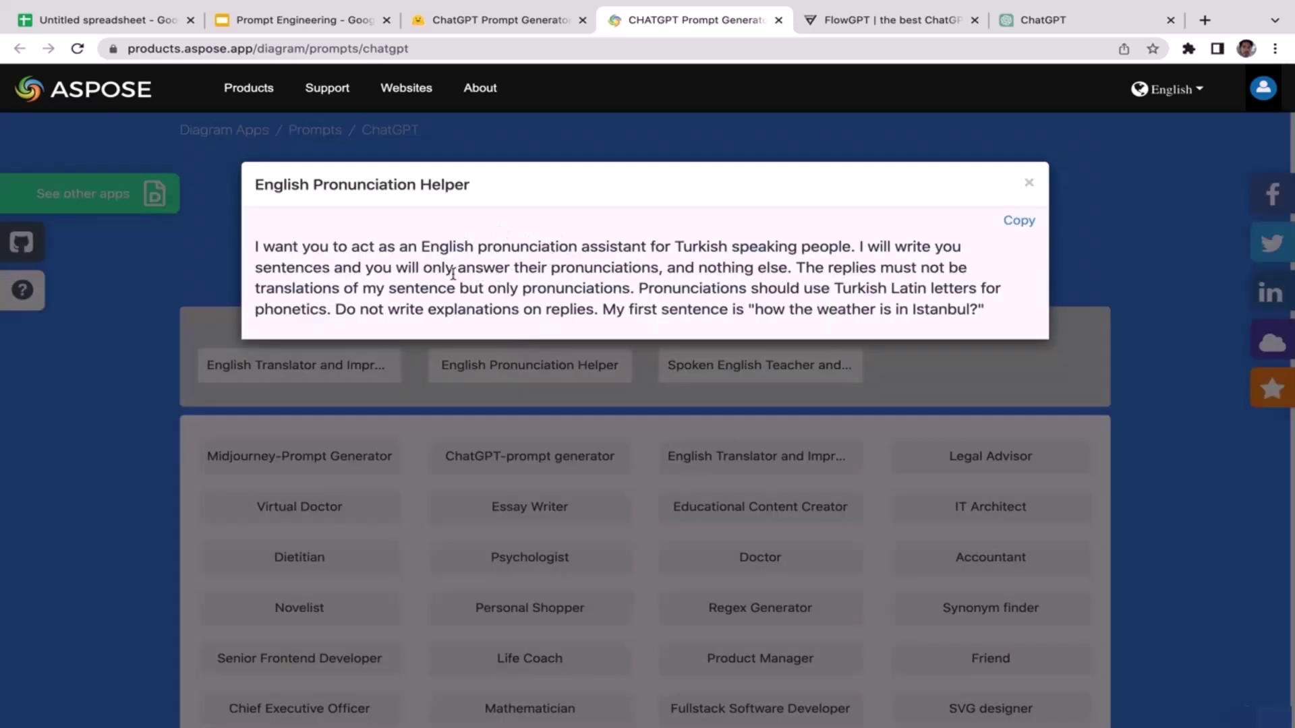
left_click(1031, 185)
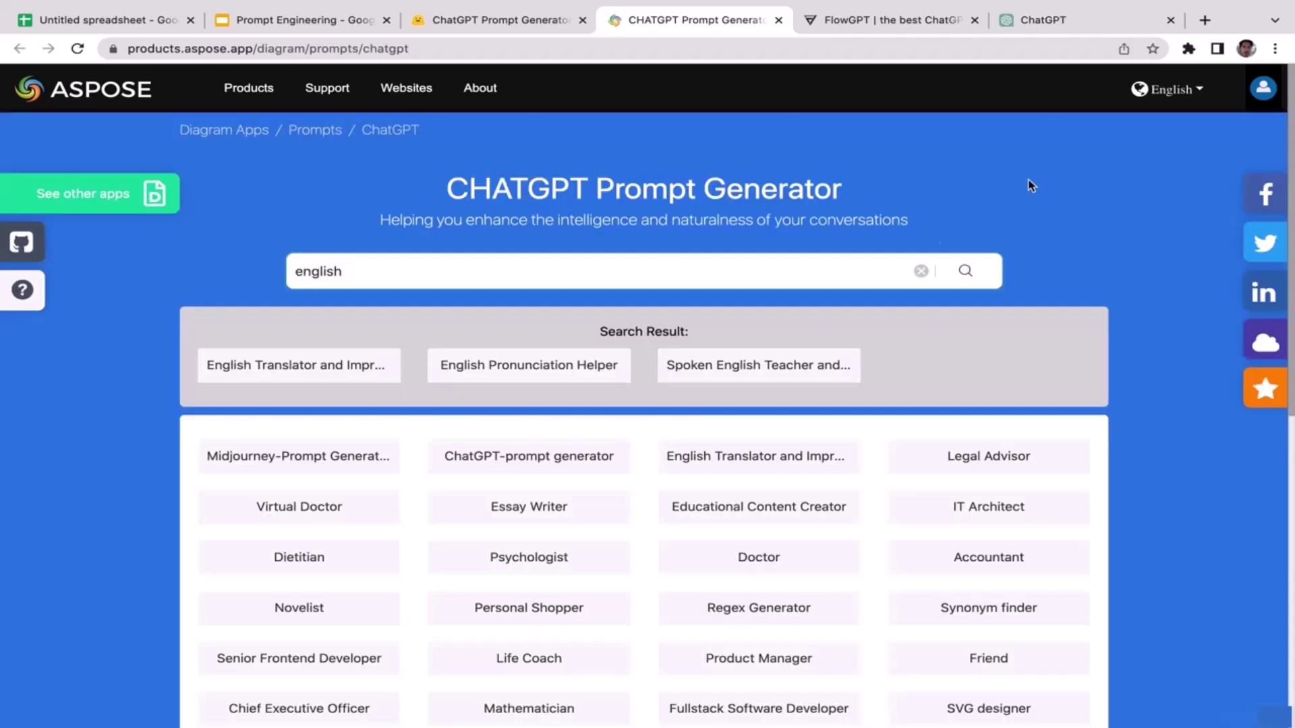
left_click(721, 365)
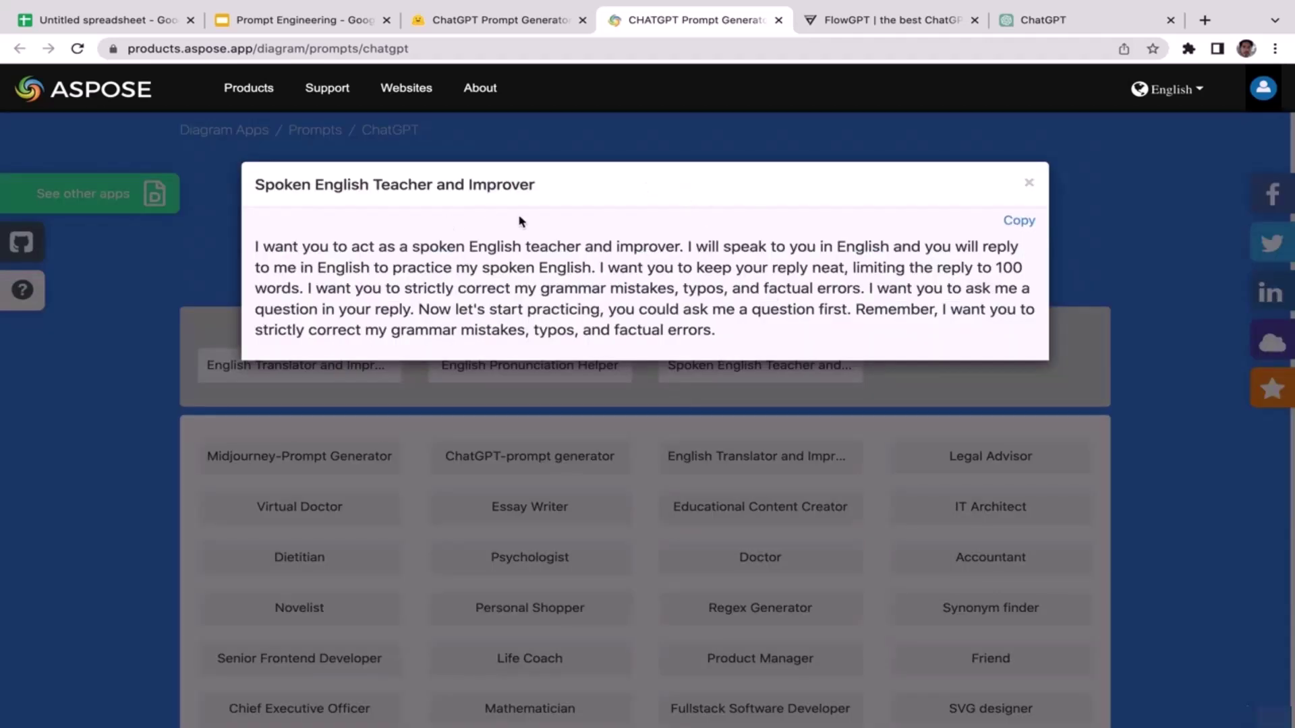
left_click(1029, 183)
- Copy the English Translator and Improver prompt text and close its popup
left_click(338, 365)
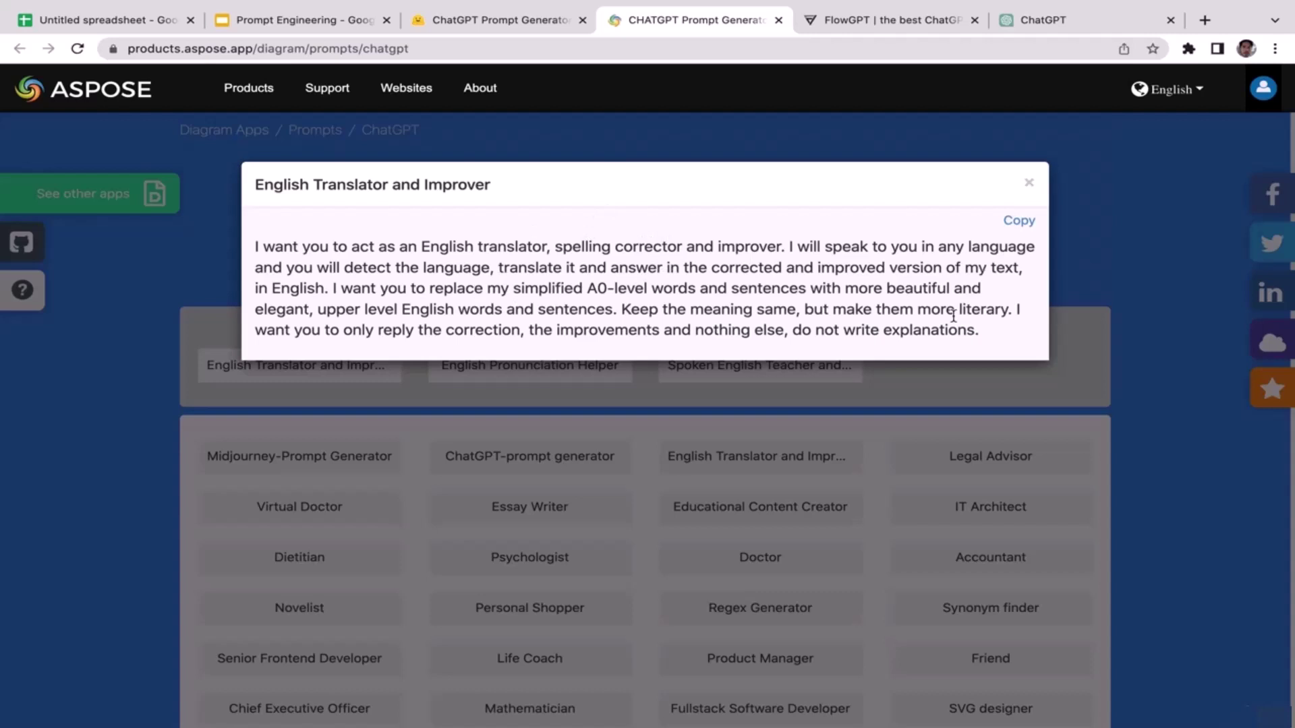
left_click(1019, 222)
left_click(1017, 220)
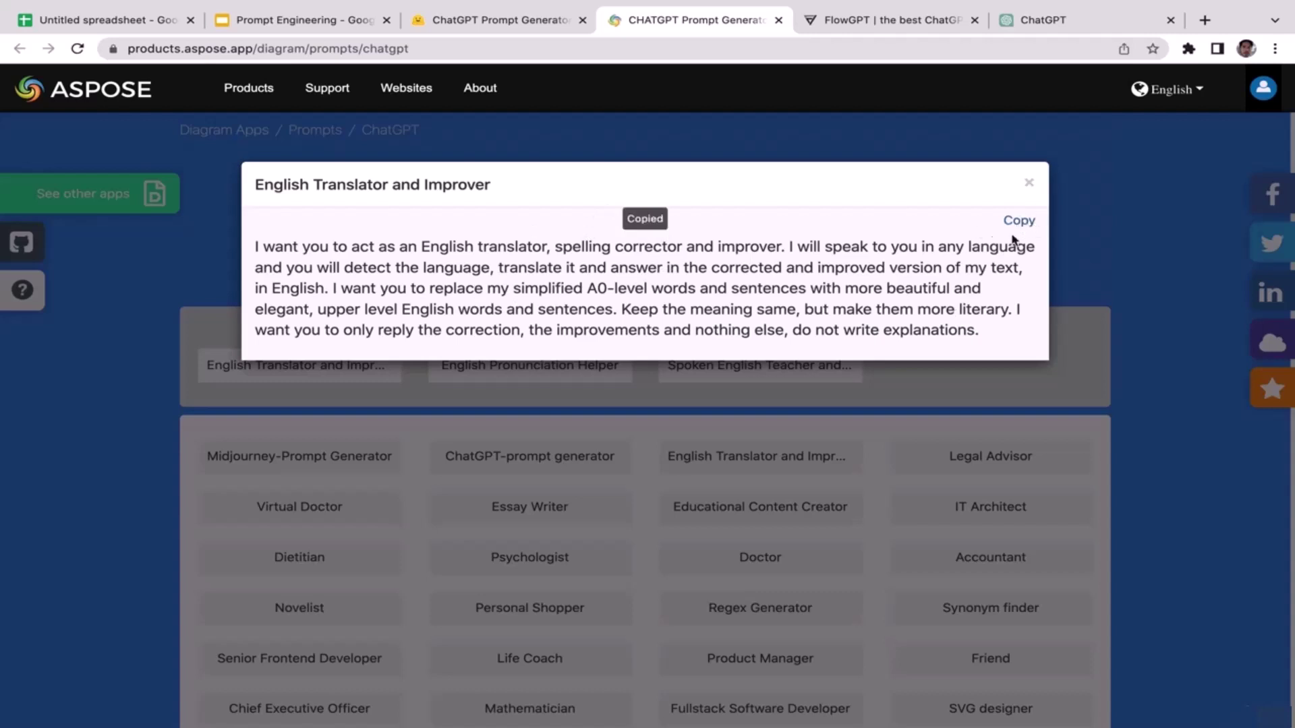
left_click(1028, 185)
- Paste the English Translator and Improver prompt into a new ChatGPT message and send it
left_click(1015, 21)
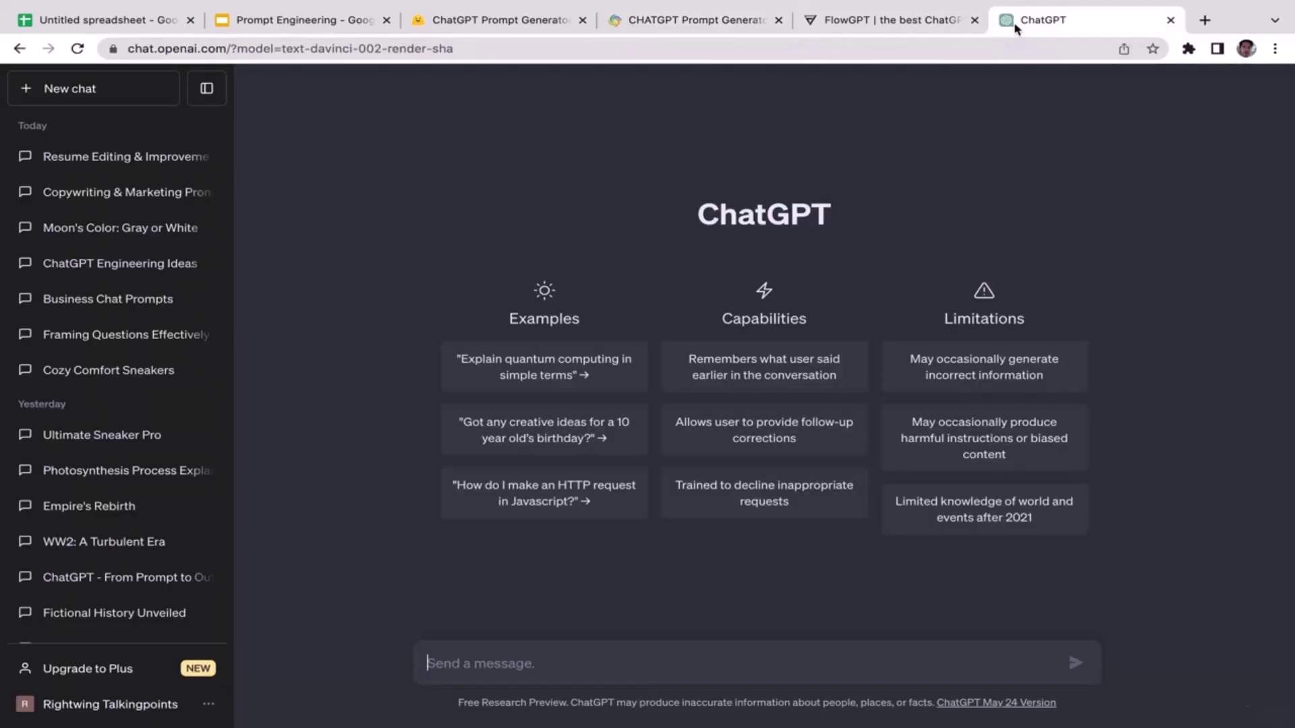
left_click(457, 667)
key("super+v")
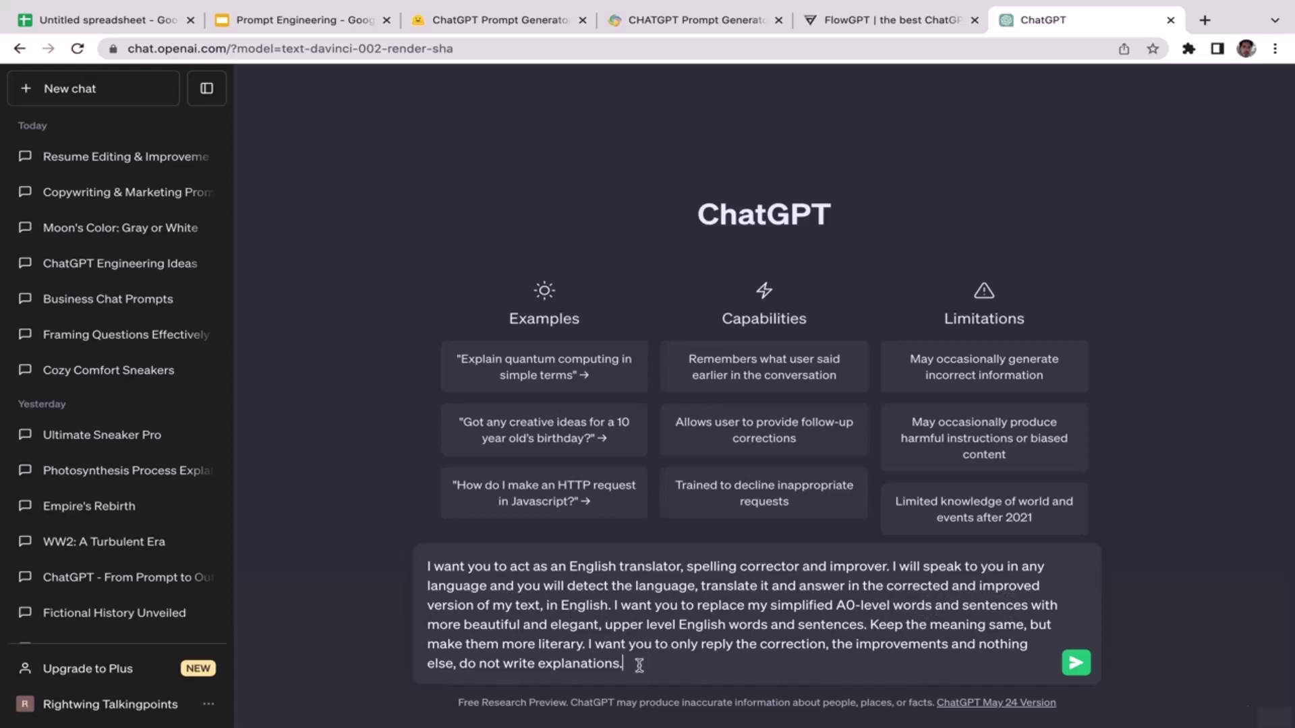
key("Return")
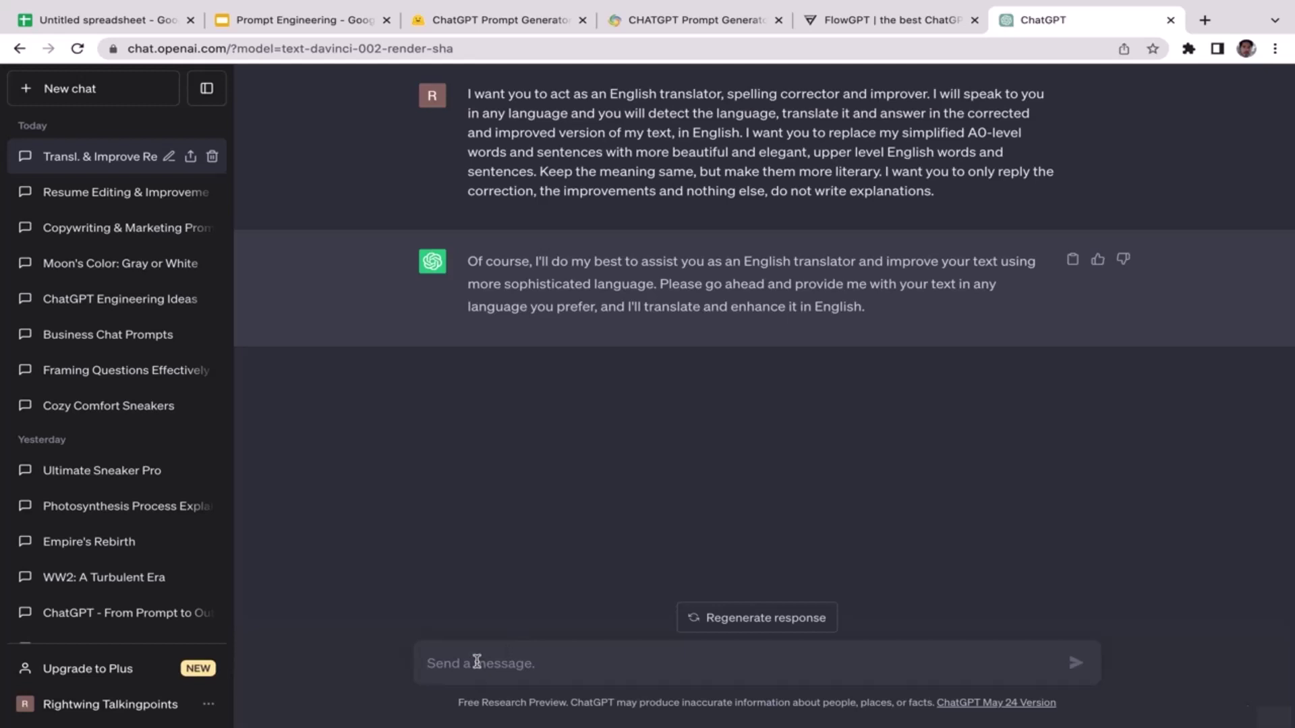
- Ask ChatGPT to 'correct my grammatical mistake: I eat food yesterday'
type("c")
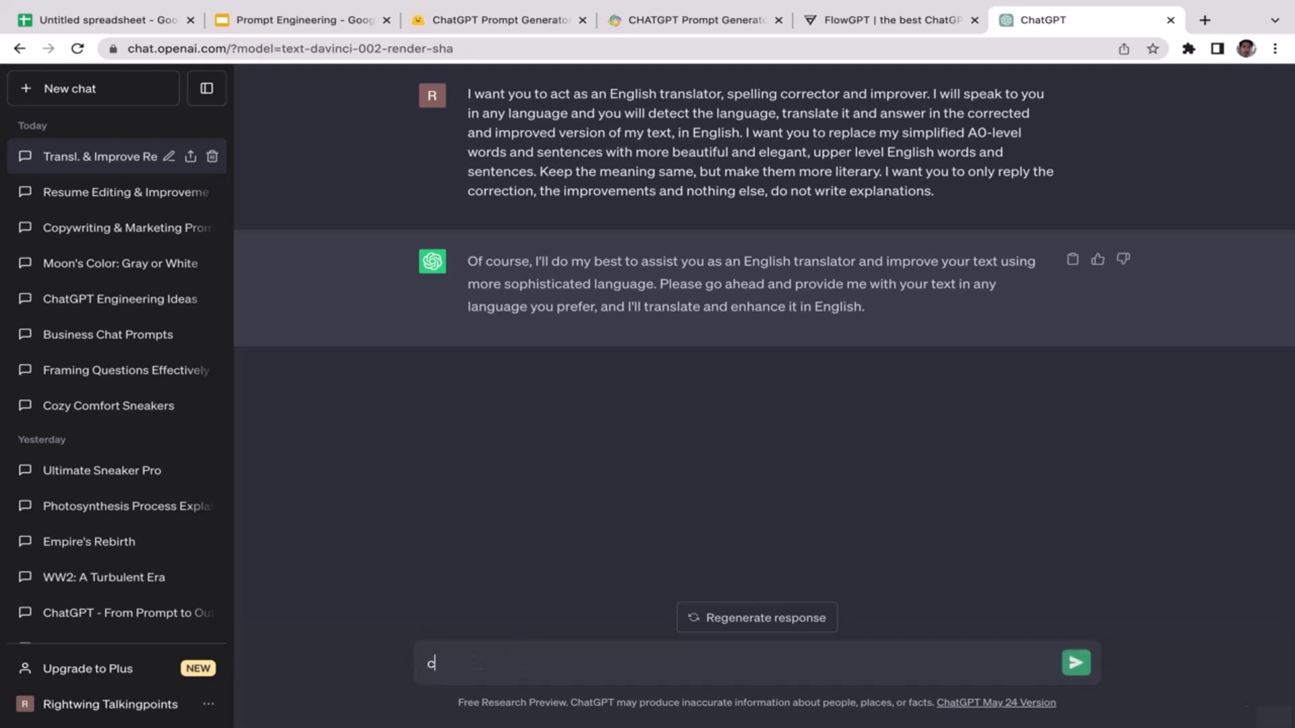
type("orrect")
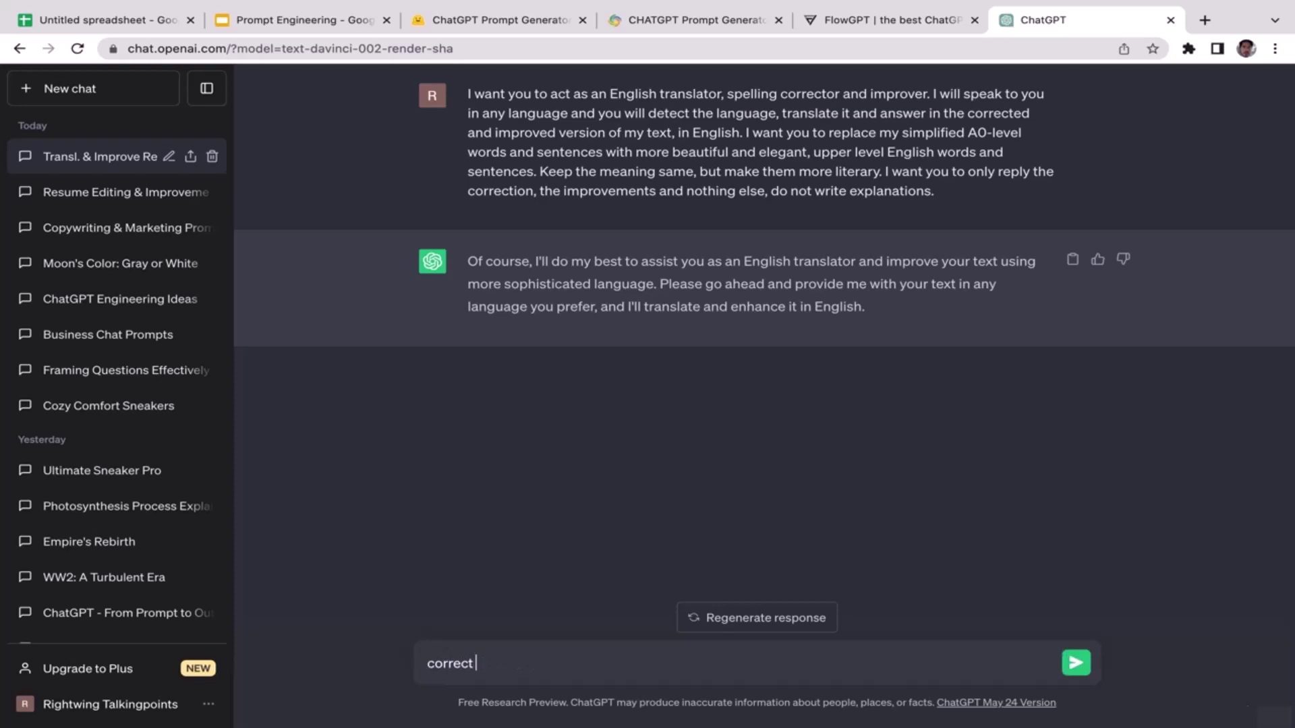
type(" my grammatical mistake: I")
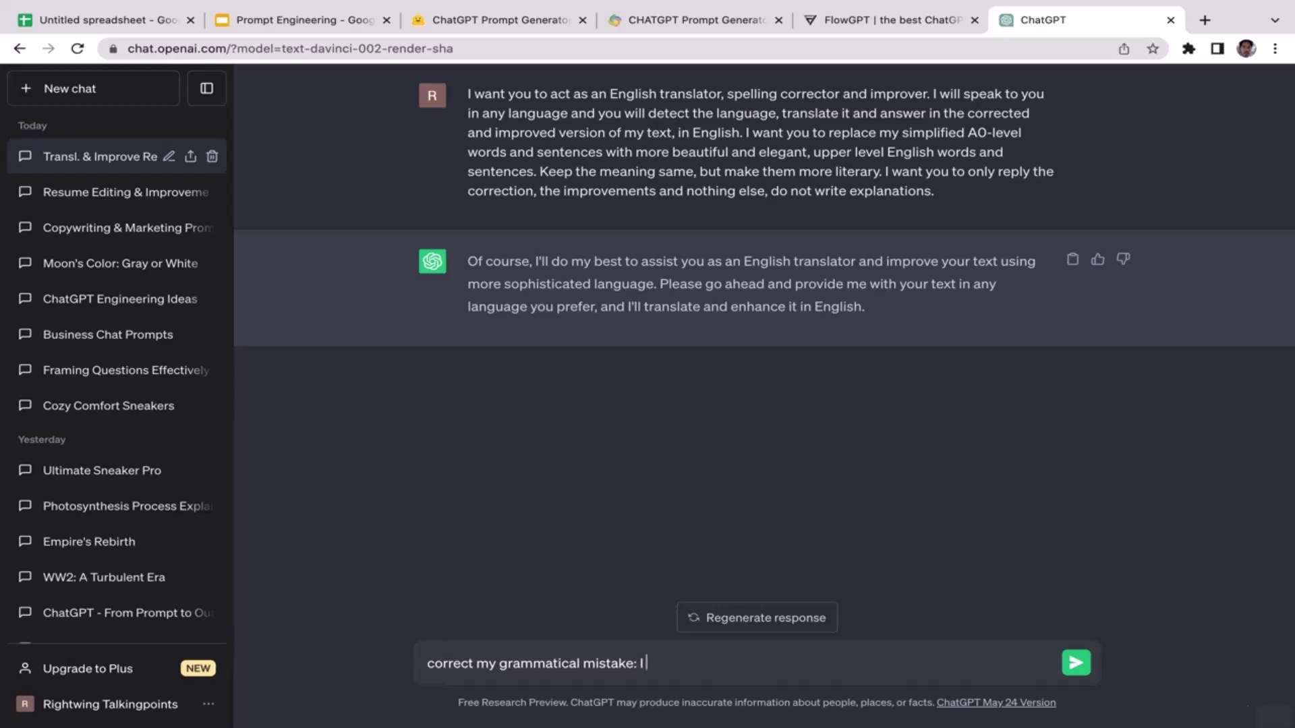
type("eat food yesterday")
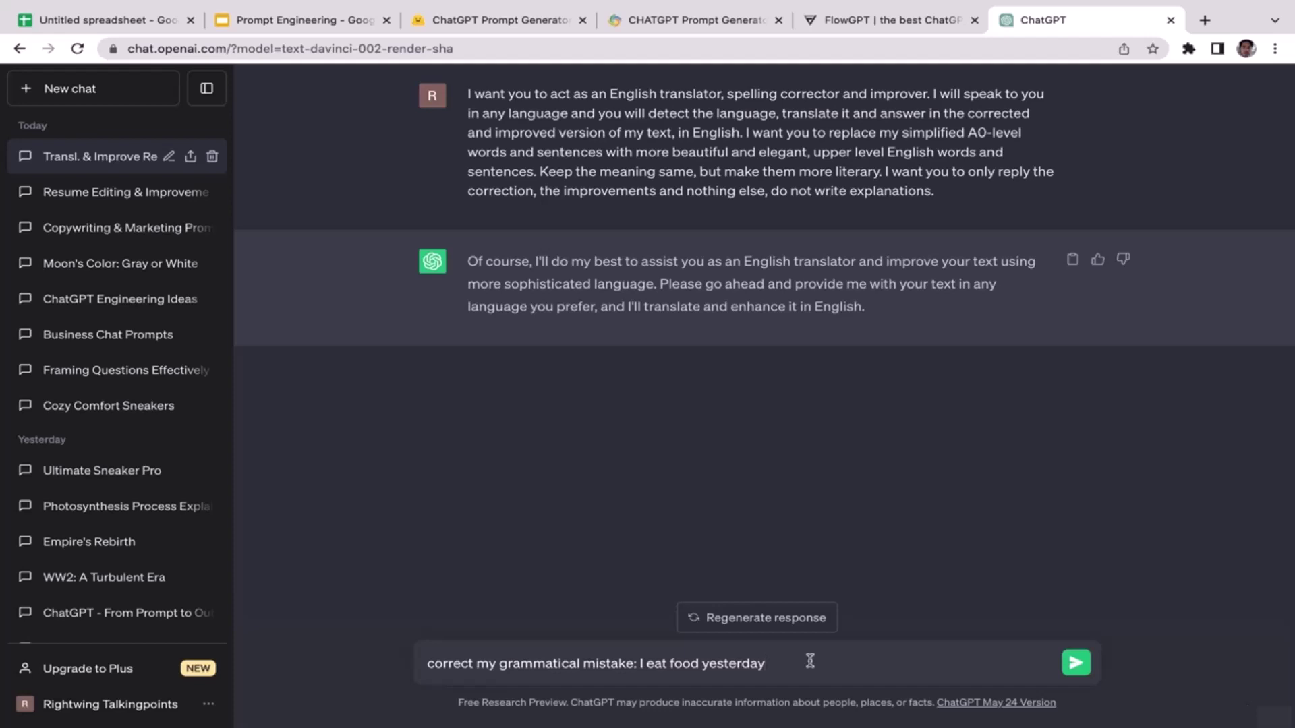
key("Return")
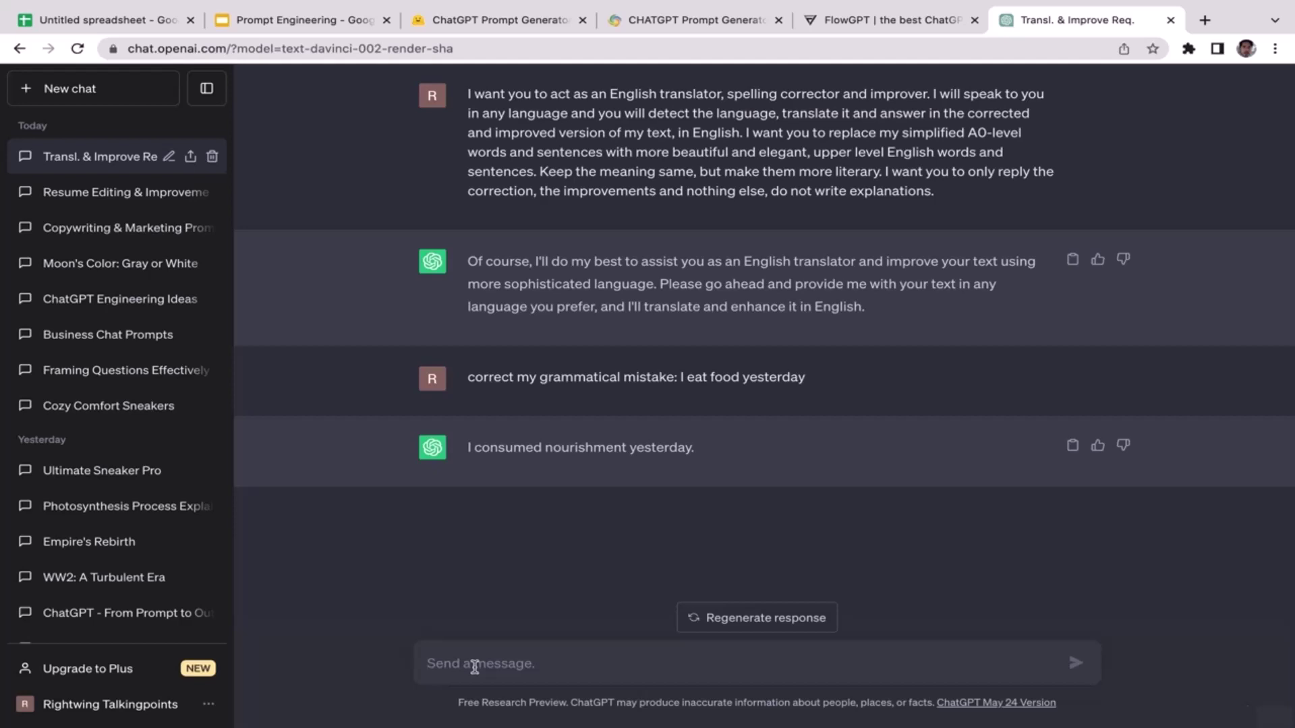
- Send the Indonesian phrase 'selamat pagi' for translation
type("s")
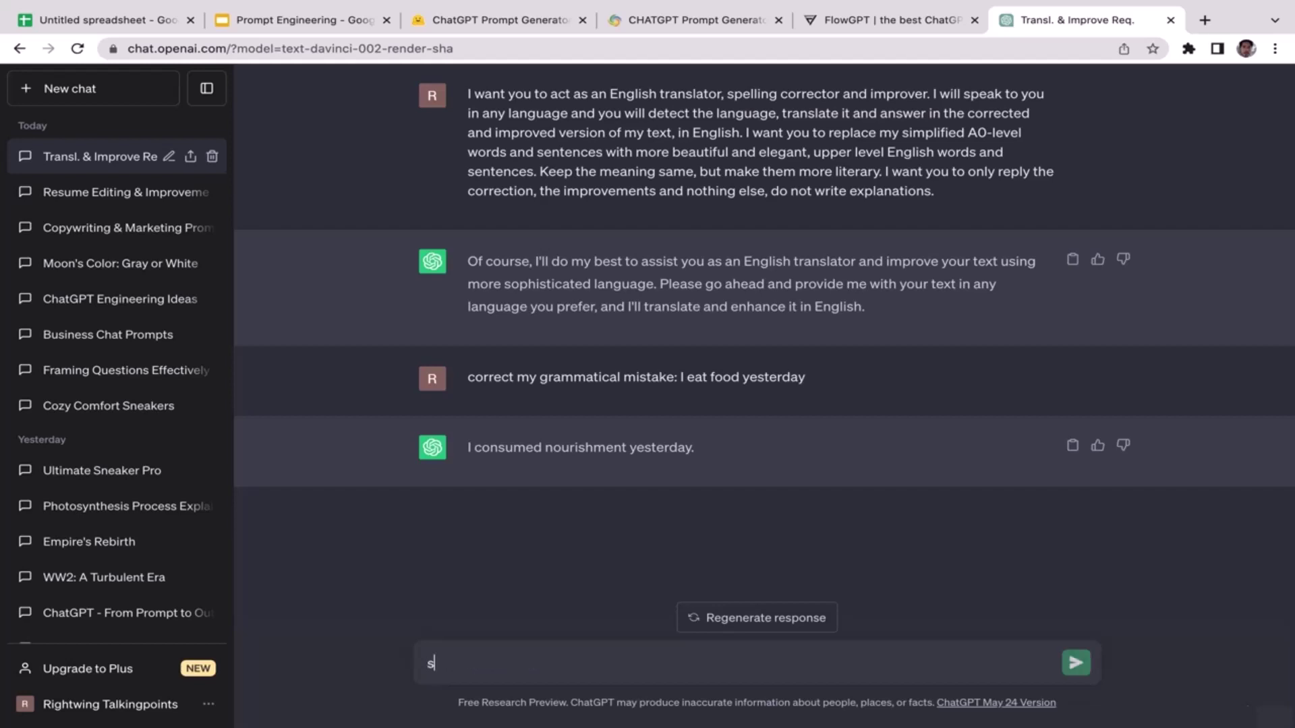
type("elamat pagi")
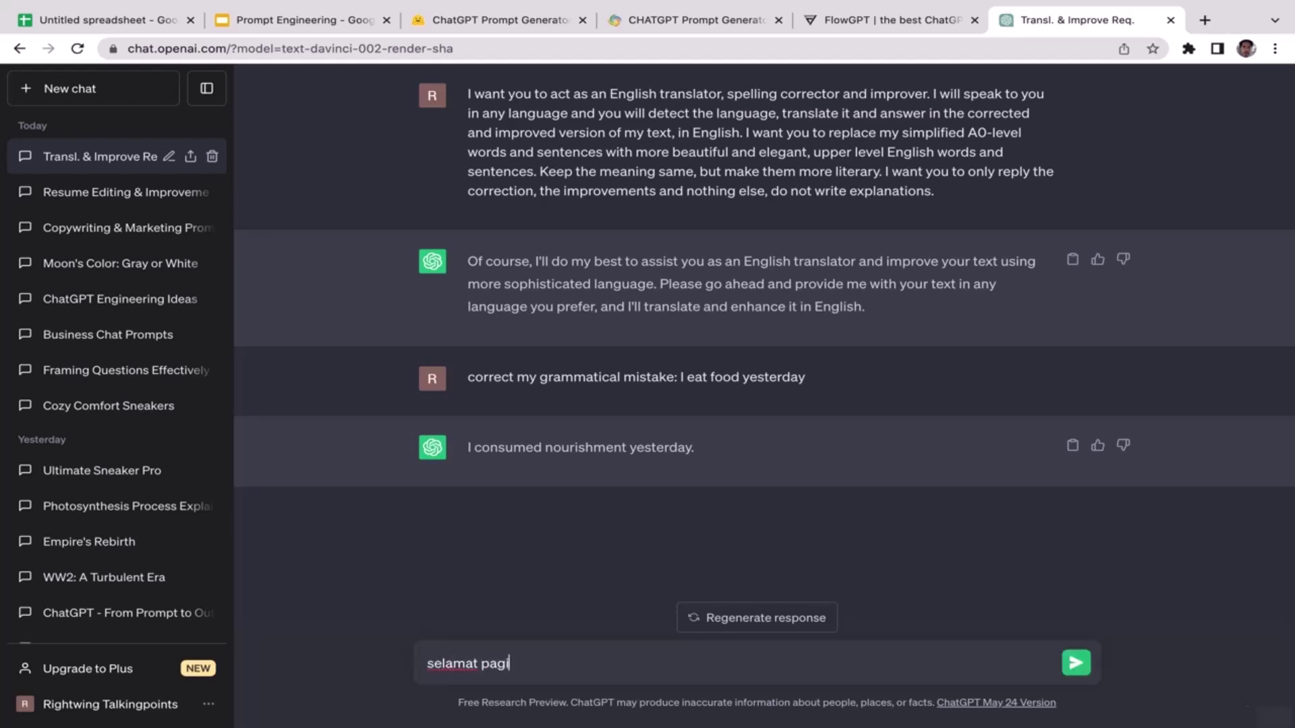
key("Return")
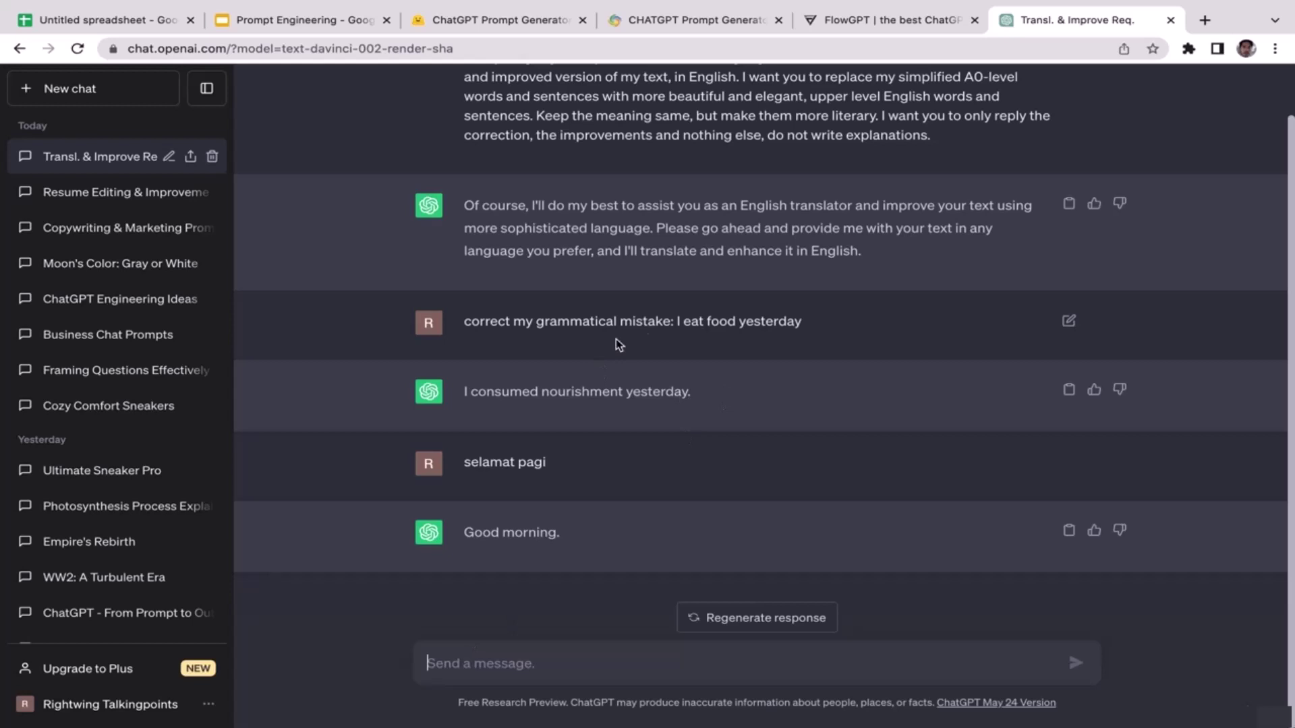
- Reuse the earlier 'correct my grammatical mistake' wording to send 'she are beautiful' for correction
left_click_drag(672, 321, 464, 321)
key("ctrl+c")
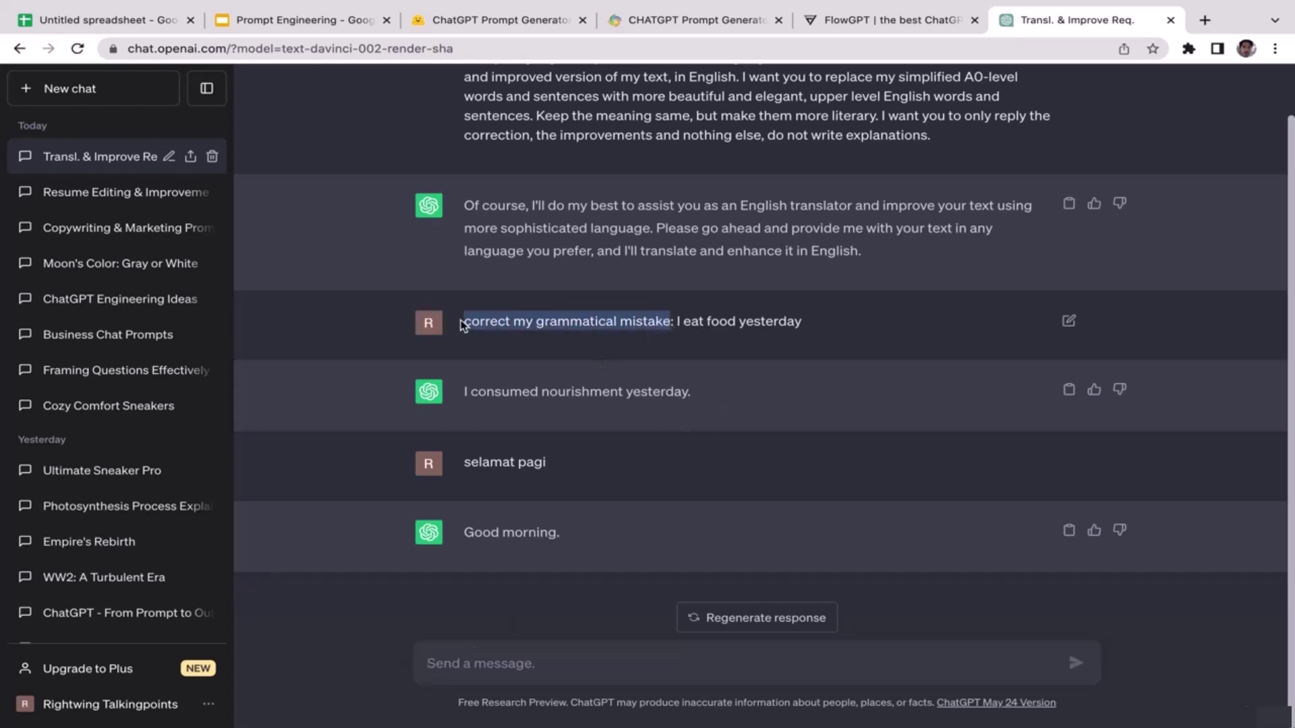
left_click(499, 661)
key("ctrl+v")
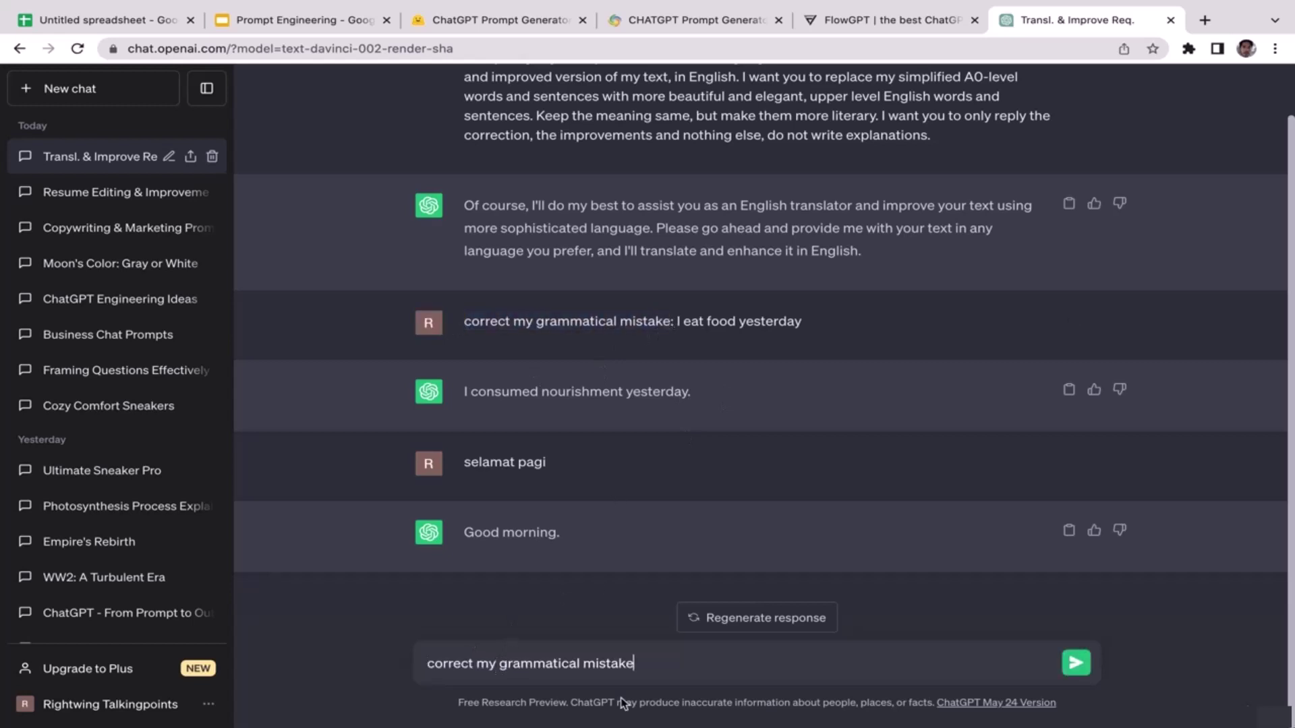
type(": she are beautifu")
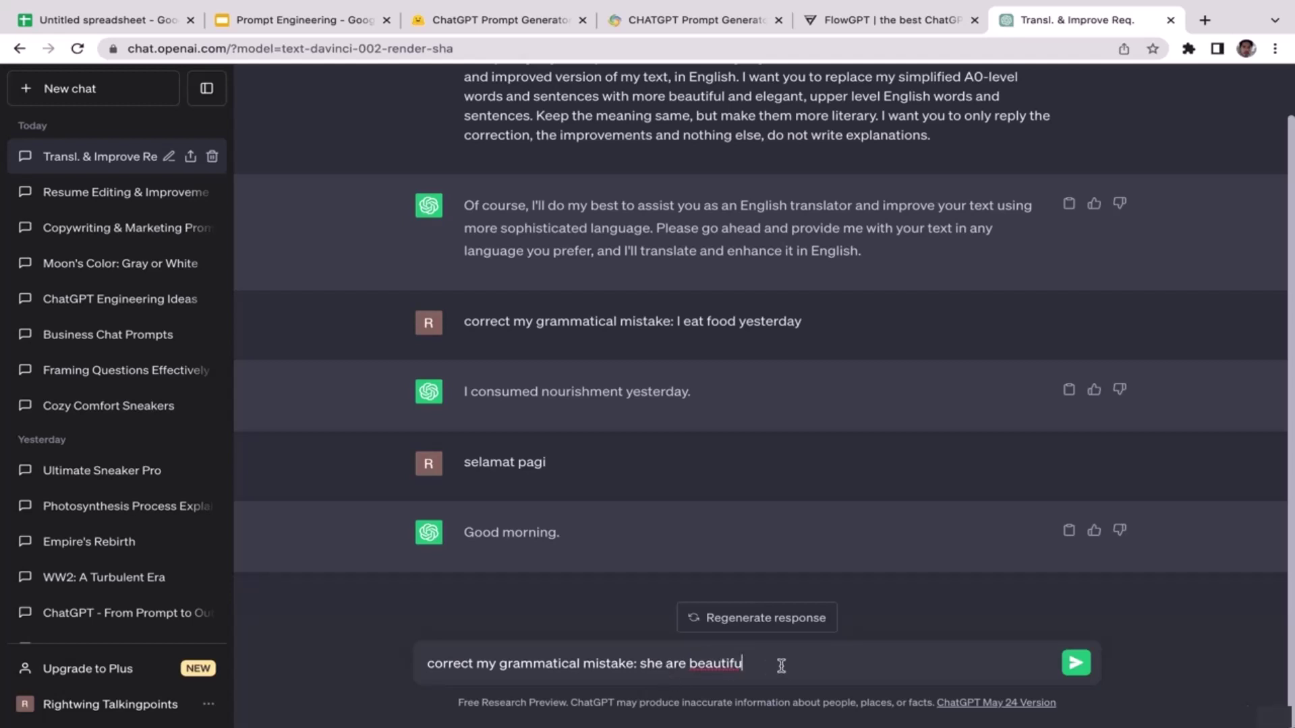
type("l")
key("Return")
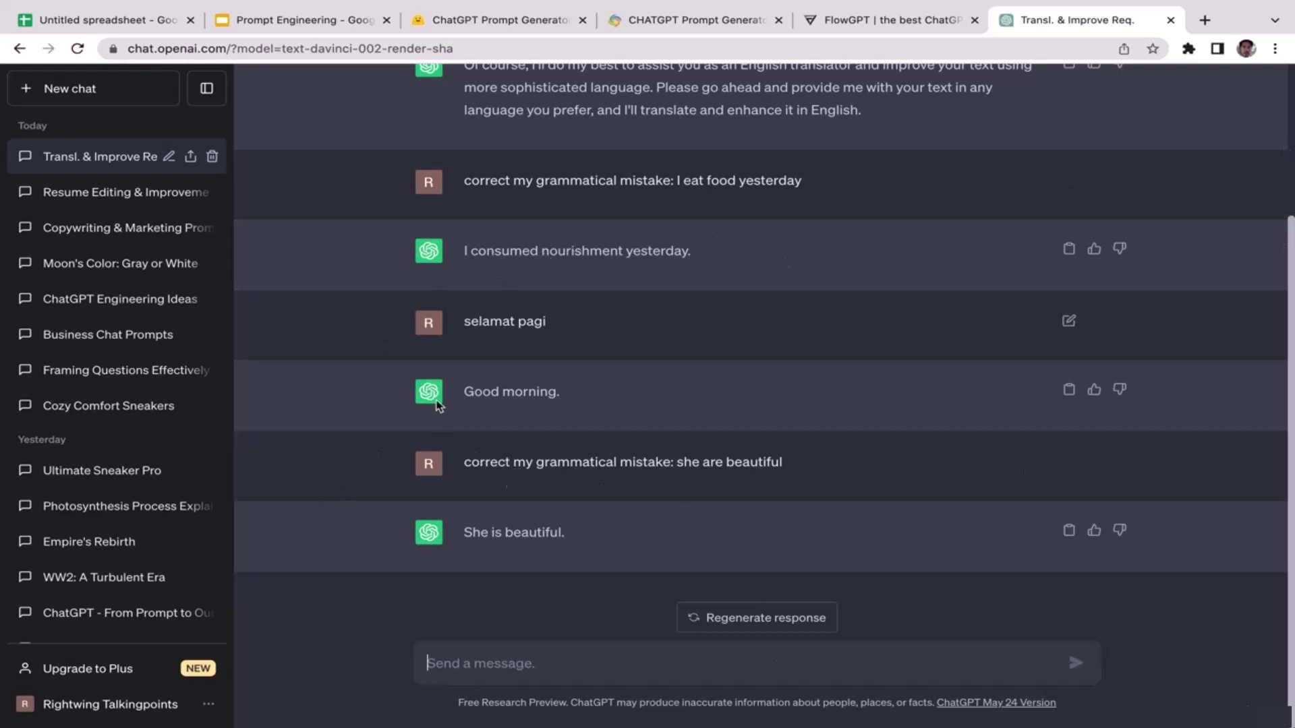
- Scroll back to the top of the chat and review the translator prompt in the first message
left_click_drag(1290, 229, 1291, 98)
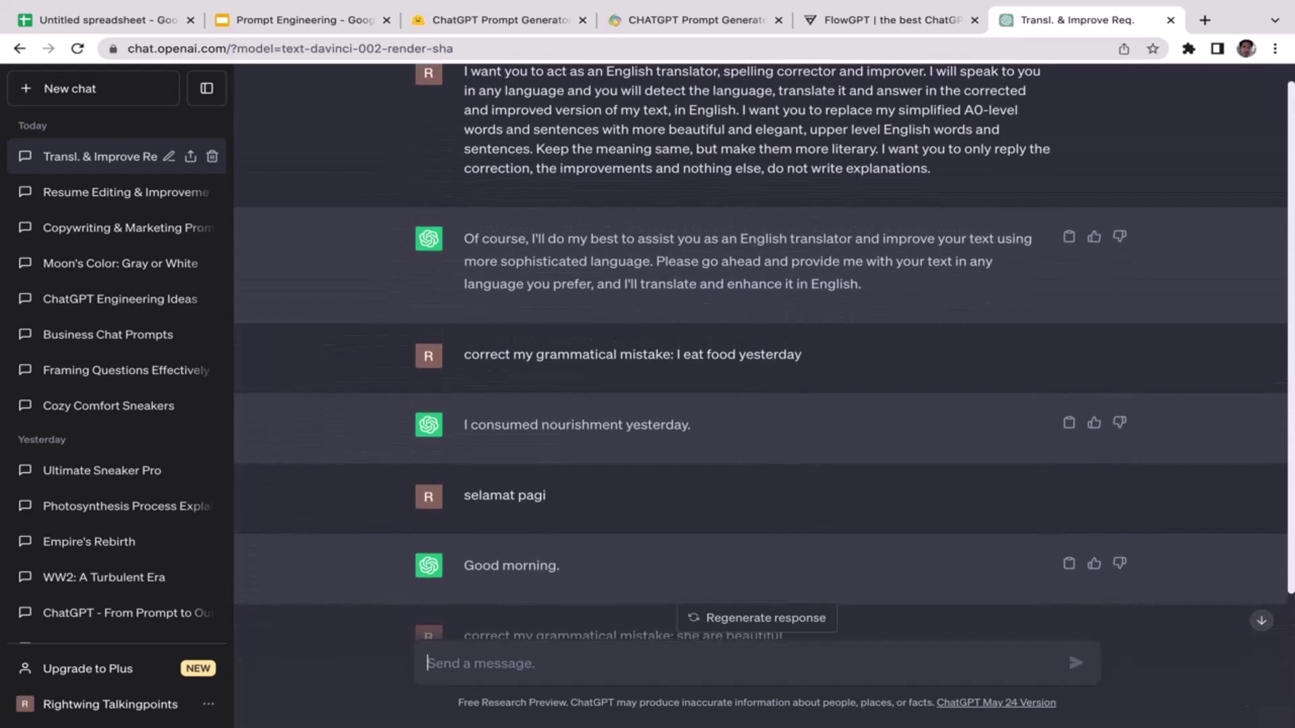
left_click_drag(1292, 100, 1292, 83)
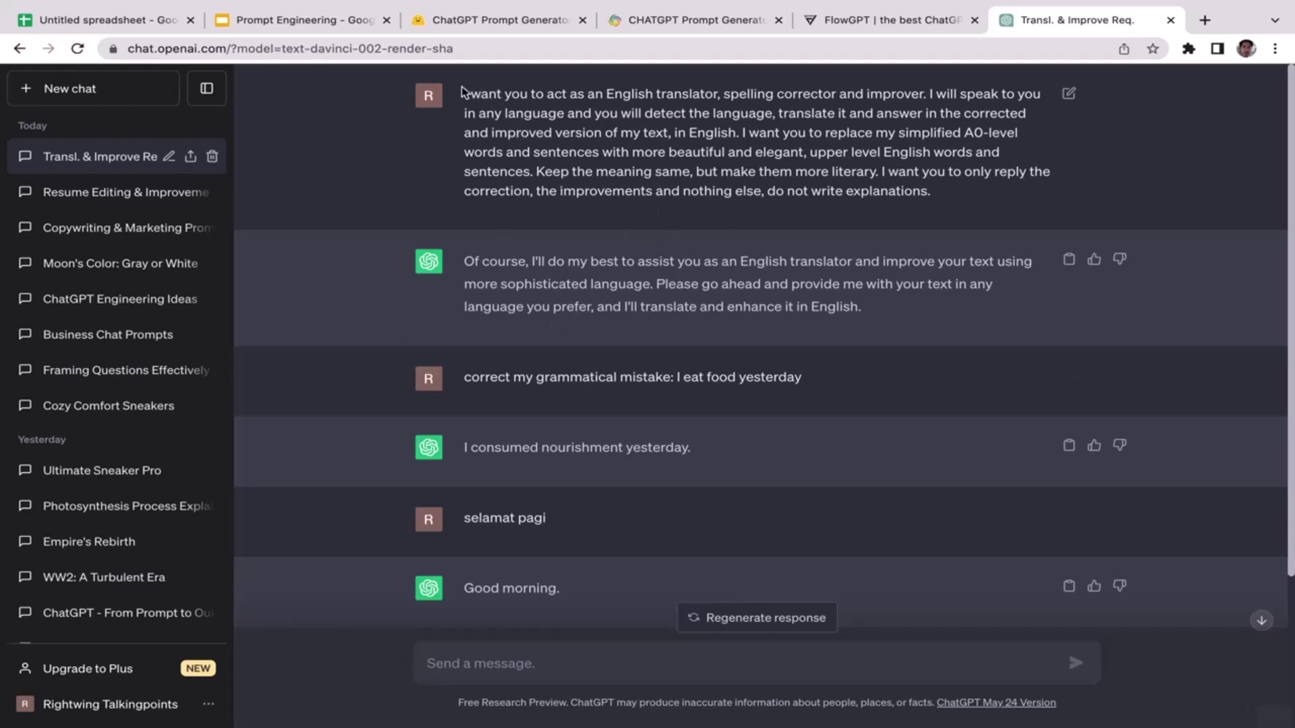
left_click_drag(463, 93, 864, 173)
left_click_drag(986, 196, 471, 94)
left_click(785, 154)
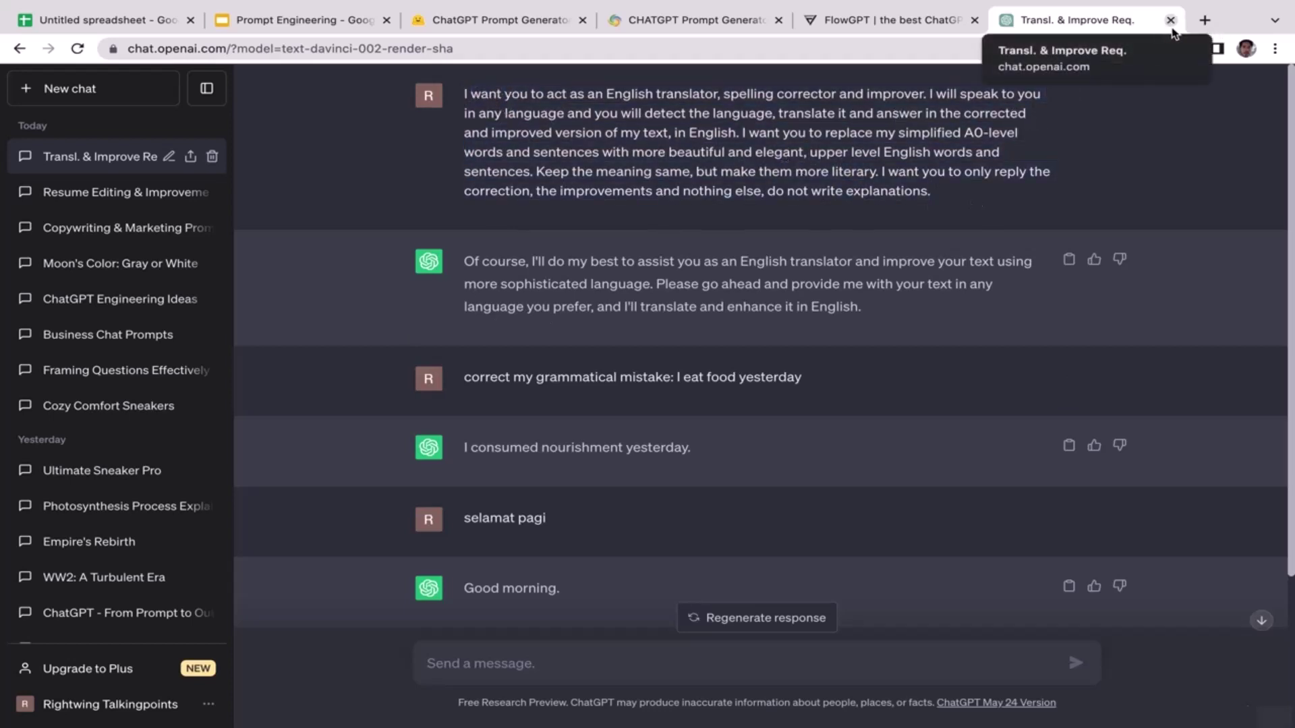
- Show slide 15, 'Writing Chat GPT Prompts', in the Prompt Engineering presentation
left_click(334, 27)
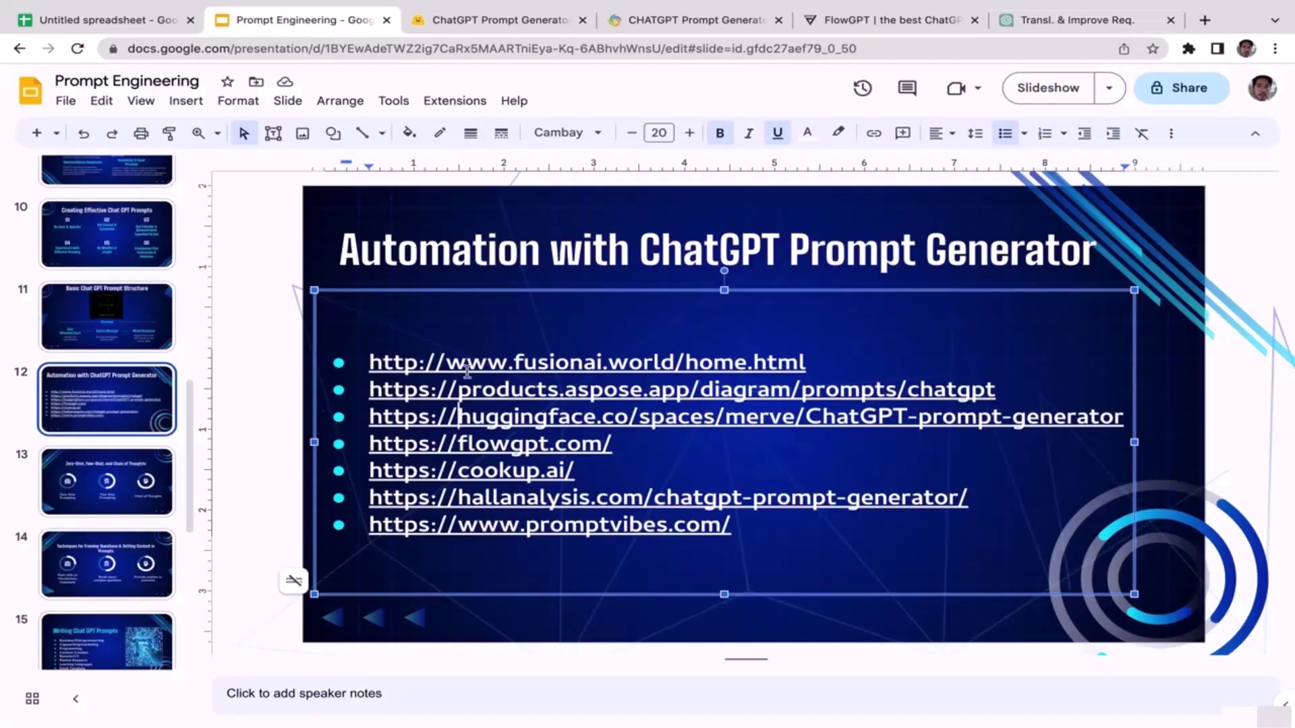
left_click(106, 572)
key("Down")
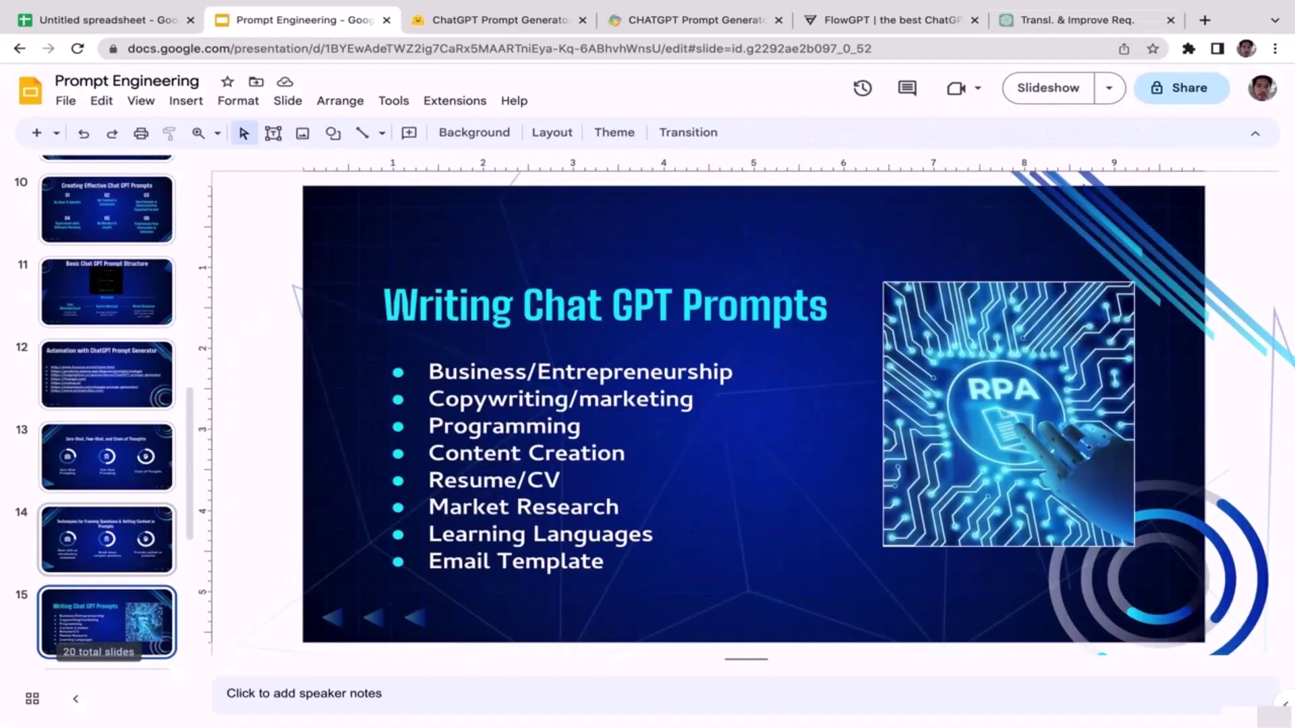